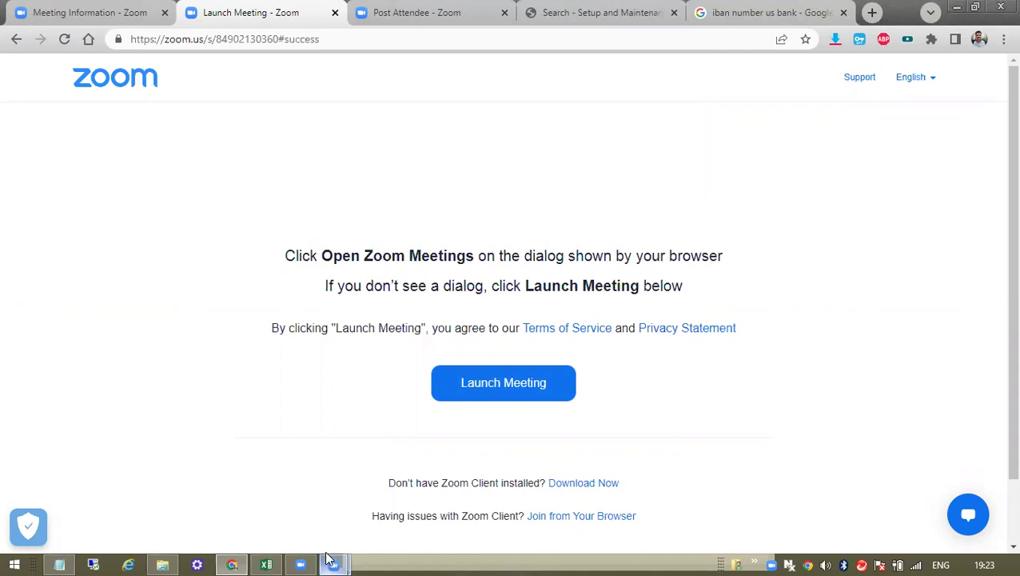
Switch to the Excel payroll configuration list and examine the Manage Banks, Manage Bank Branches and Manage Bank Accounts task names.
click(272, 563)
click(356, 242)
click(366, 229)
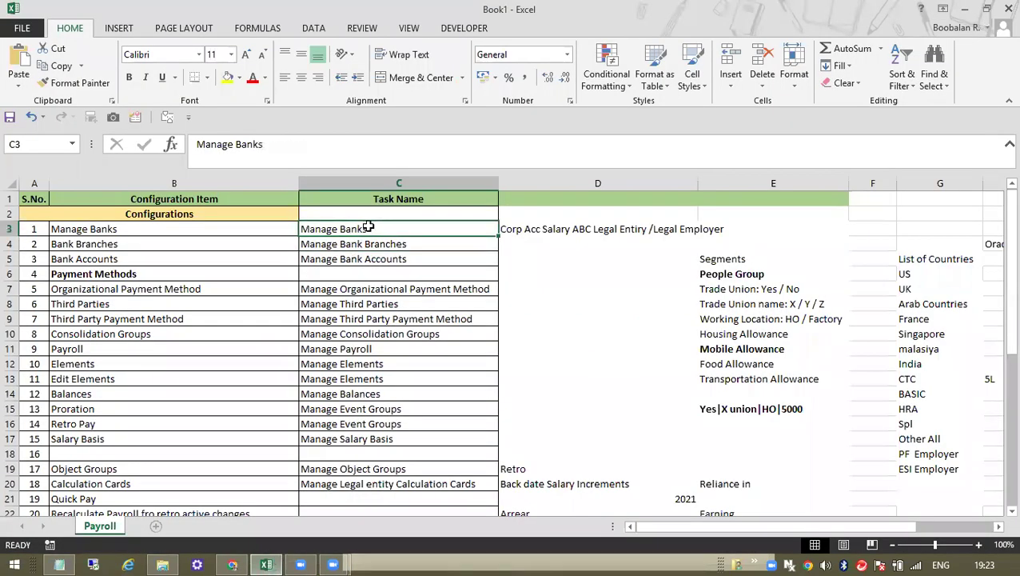
key(shift+Down)
key(shift+Down)
key(shift+Up)
key(shift+Up)
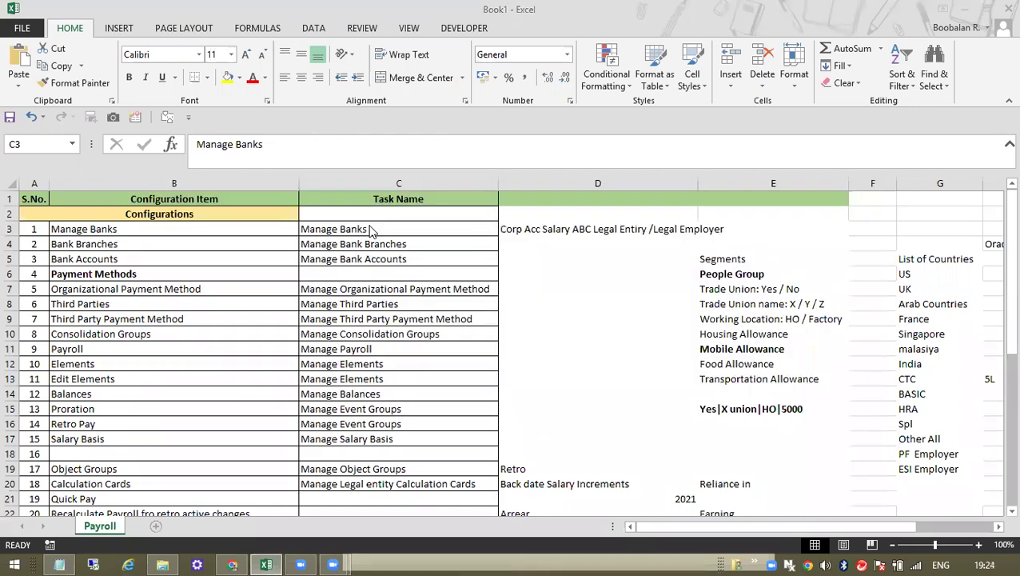
click(264, 561)
click(265, 563)
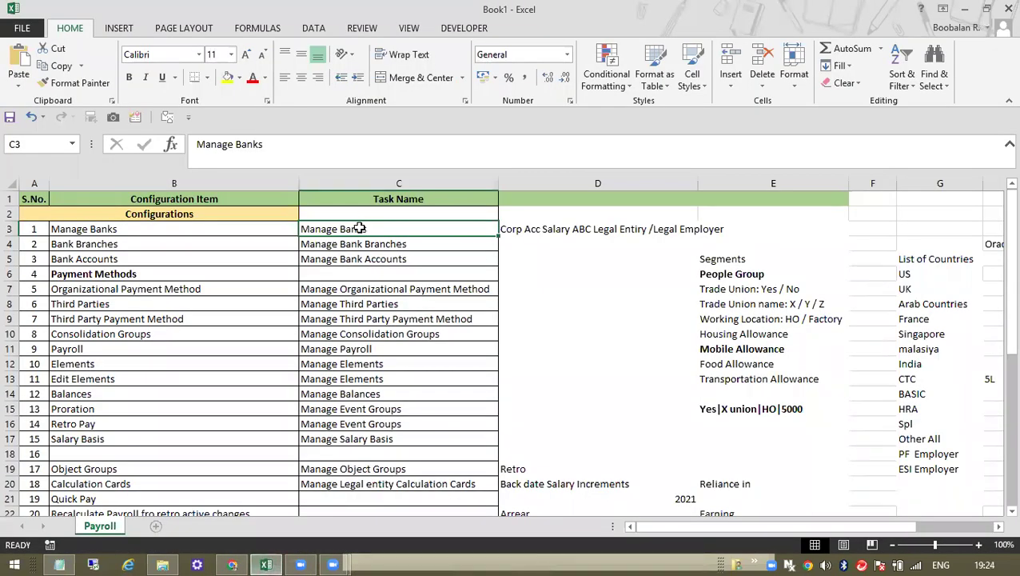
click(458, 228)
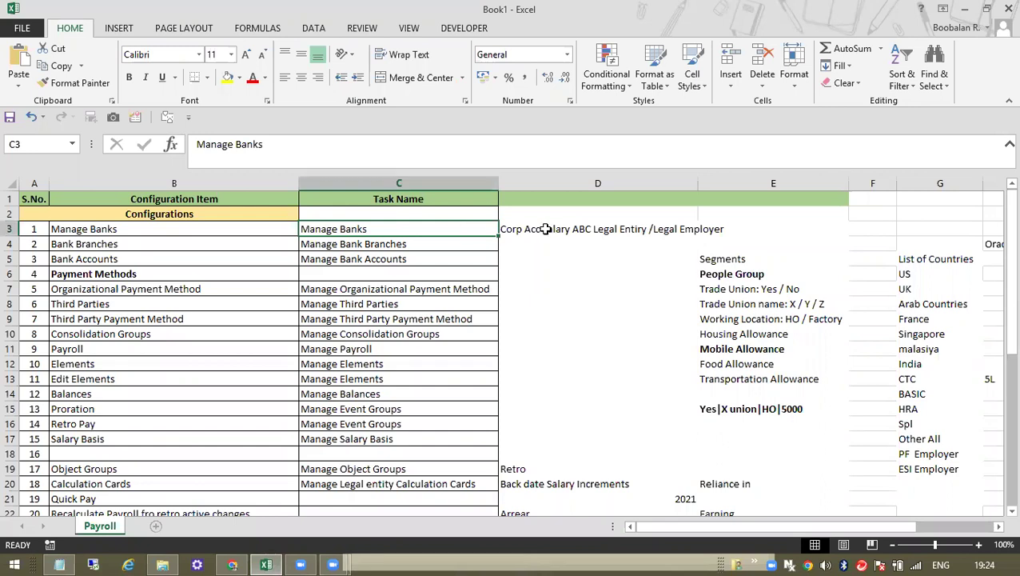
click(519, 229)
drag(416, 229, 420, 260)
click(217, 227)
click(327, 229)
click(336, 240)
click(350, 230)
click(398, 244)
key(Up)
key(Down)
key(Down)
key(Up)
key(Up)
key(Down)
key(Down)
key(Up)
key(Up)
key(shift+Down)
key(Up)
key(Down)
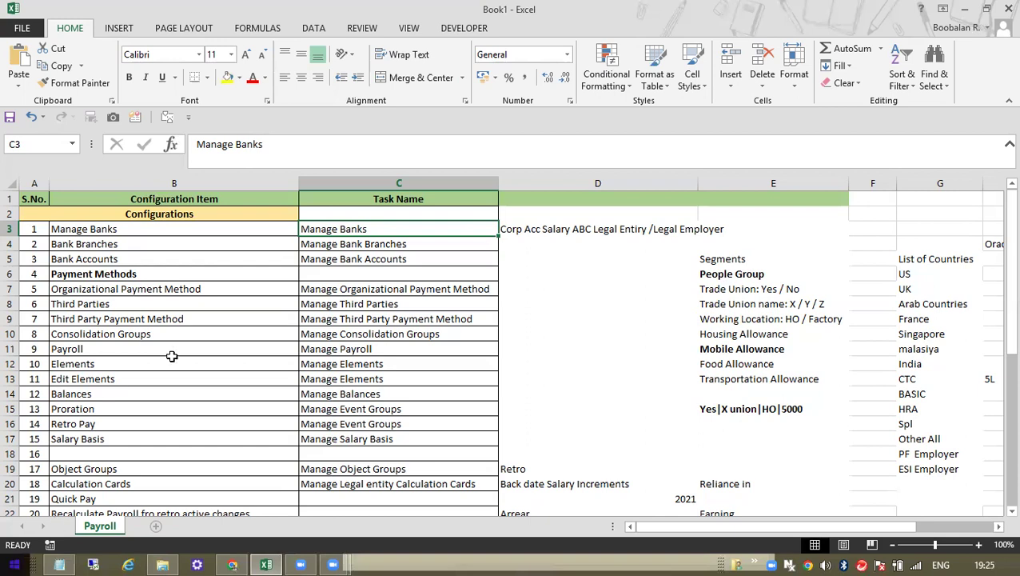
click(237, 558)
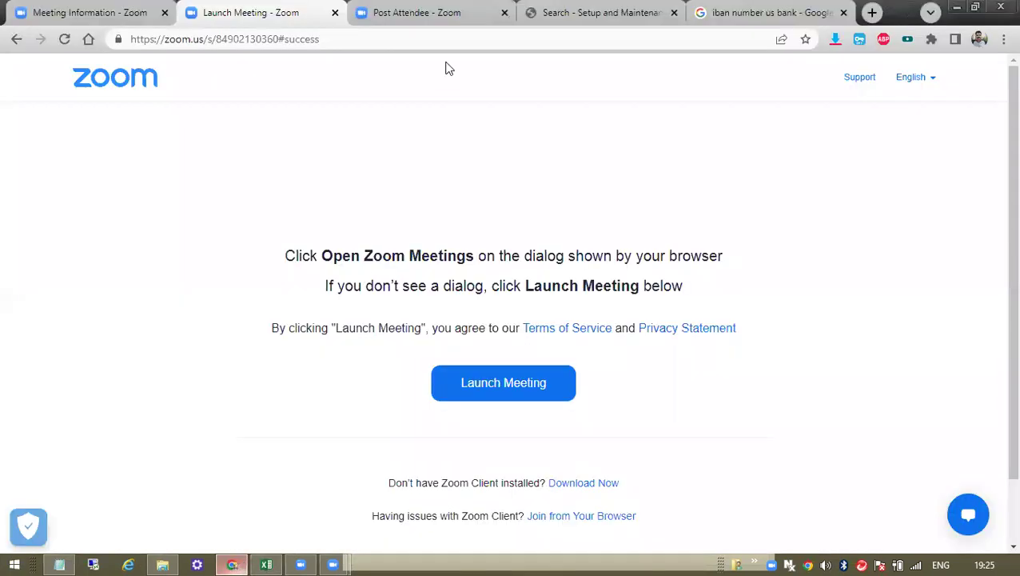
click(570, 7)
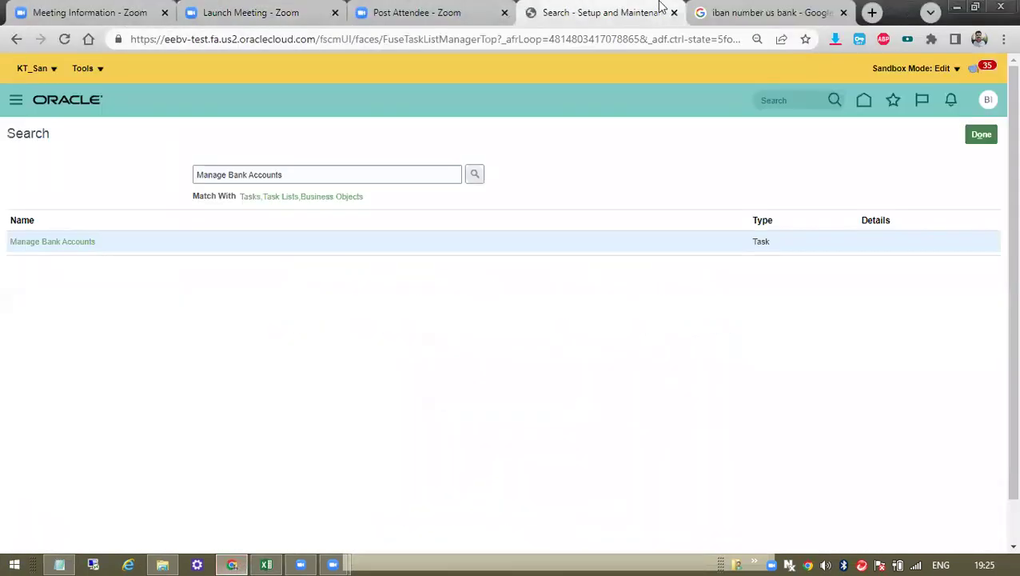
click(734, 7)
click(641, 7)
click(267, 563)
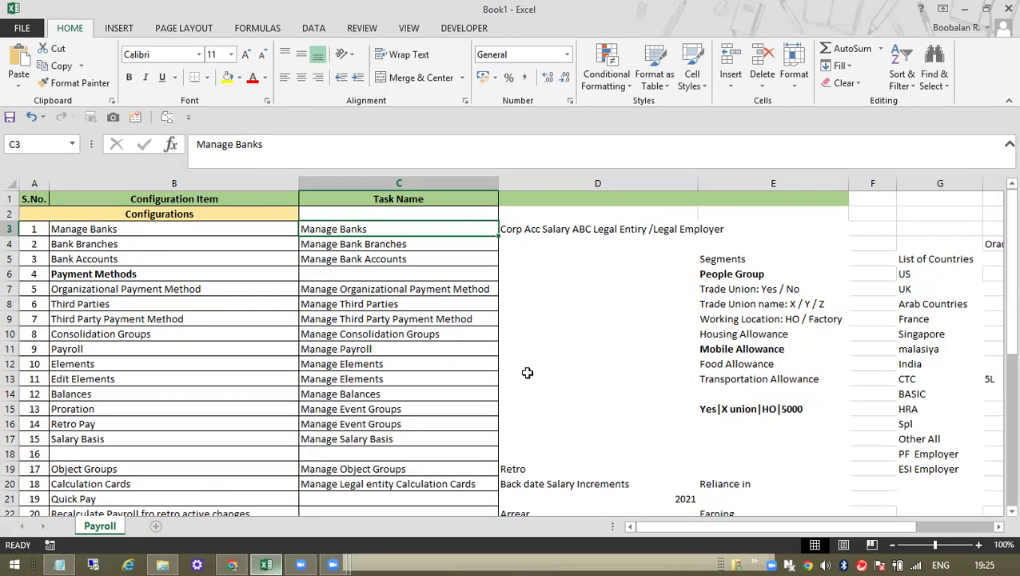
Copy the task name Manage Organizational Payment Method from cell C7 of the payroll configuration list.
click(486, 289)
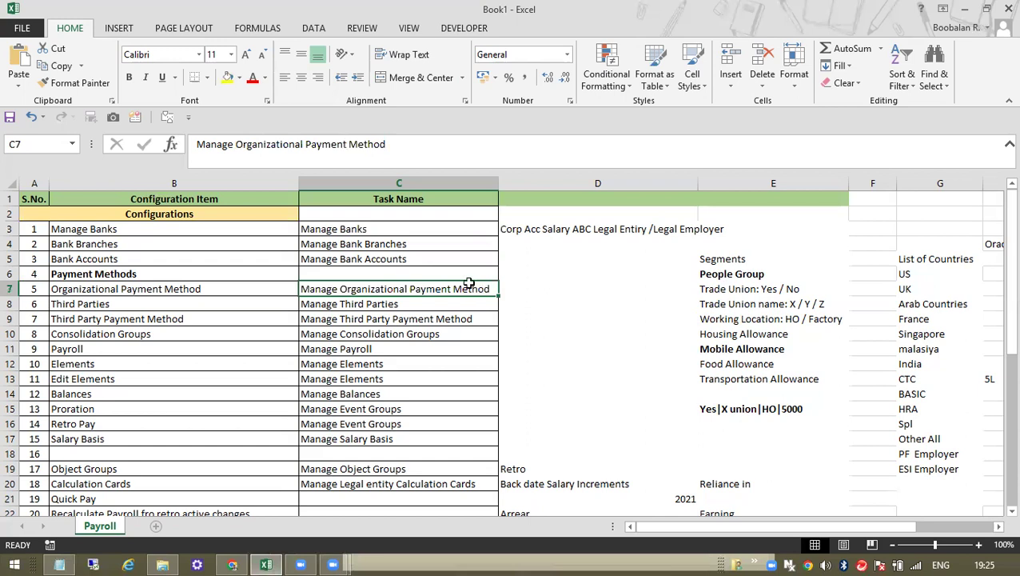
drag(385, 230, 384, 260)
click(373, 294)
drag(432, 144, 116, 132)
key(ctrl+c)
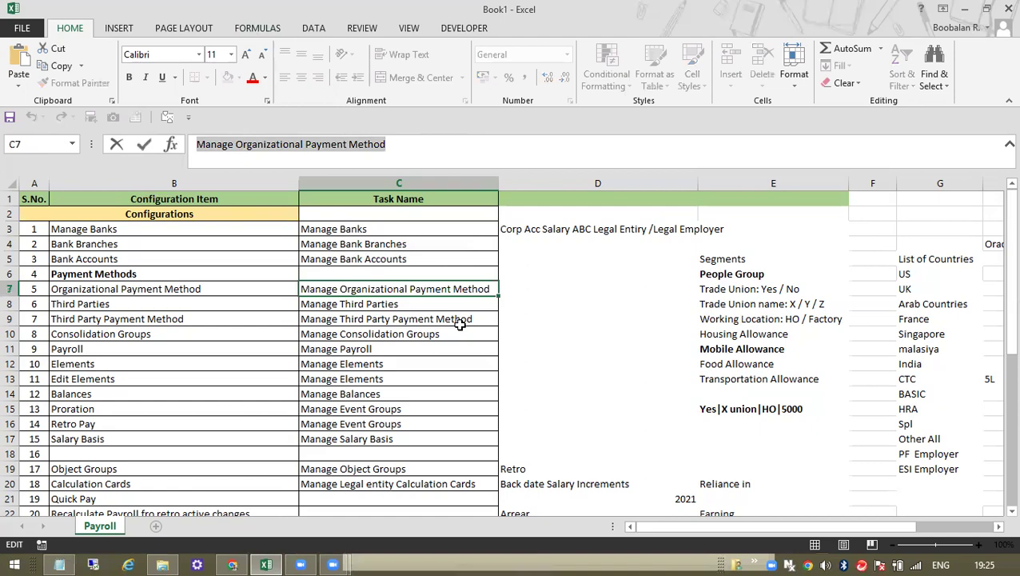
click(407, 303)
Switch to Oracle Setup and Maintenance in Chrome and search the tasks for Manage Organizational Payment Method.
key(alt+Tab)
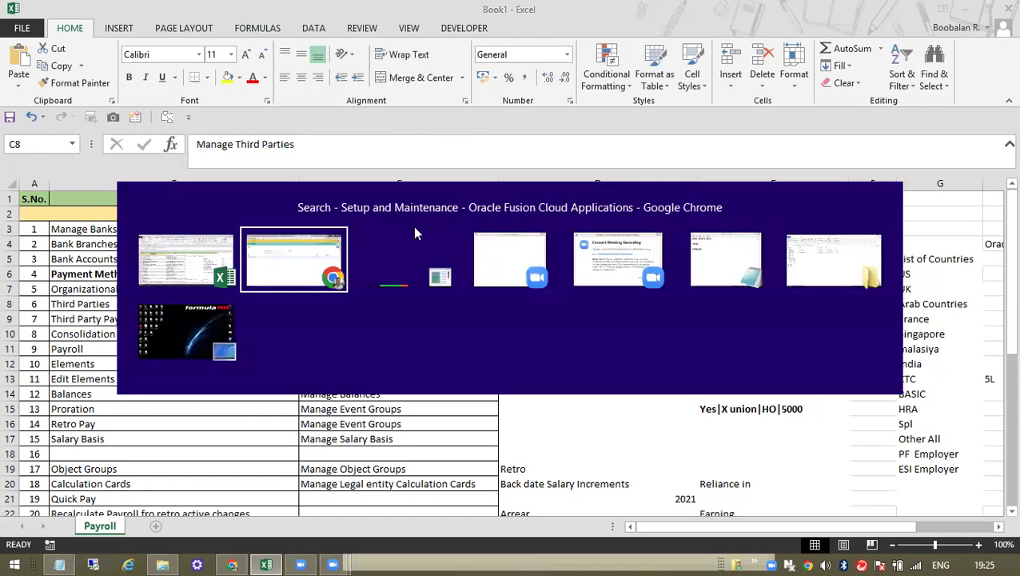
triple_click(355, 168)
key(ctrl+v)
click(475, 176)
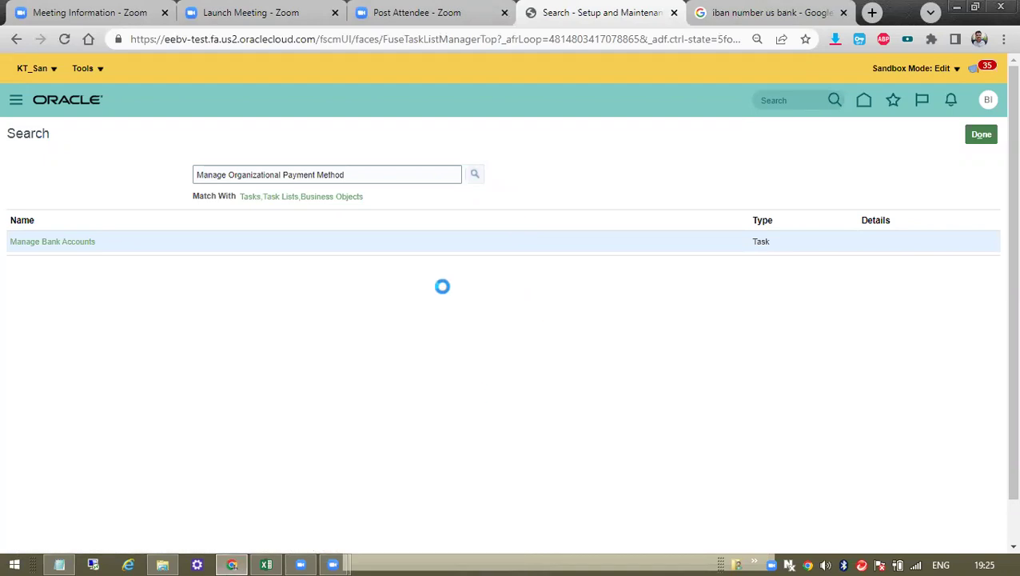
Check the task name in the Excel list, then shorten the Oracle task search to Manage Organizational and run it.
key(alt+Tab)
key(Down)
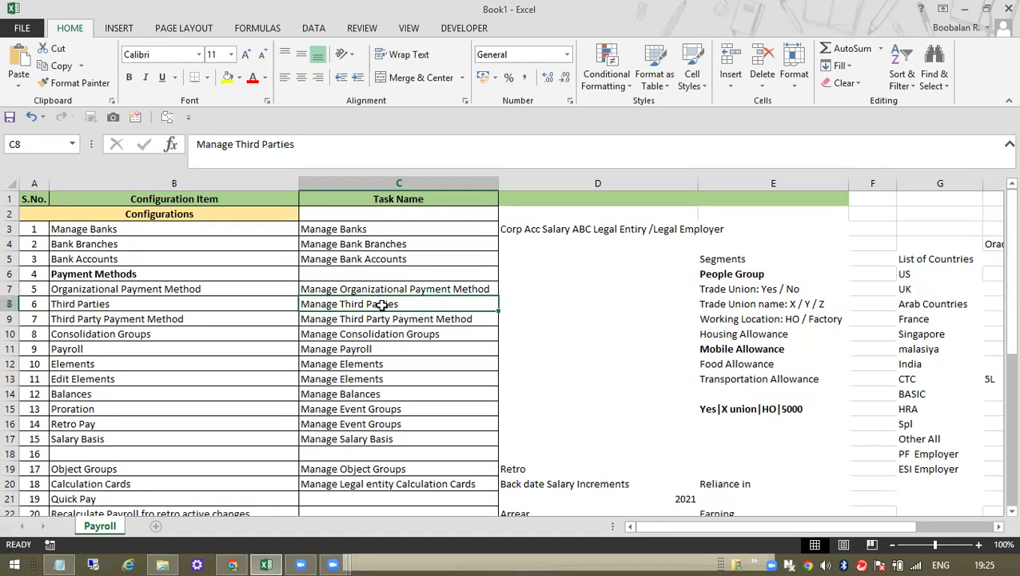
click(398, 289)
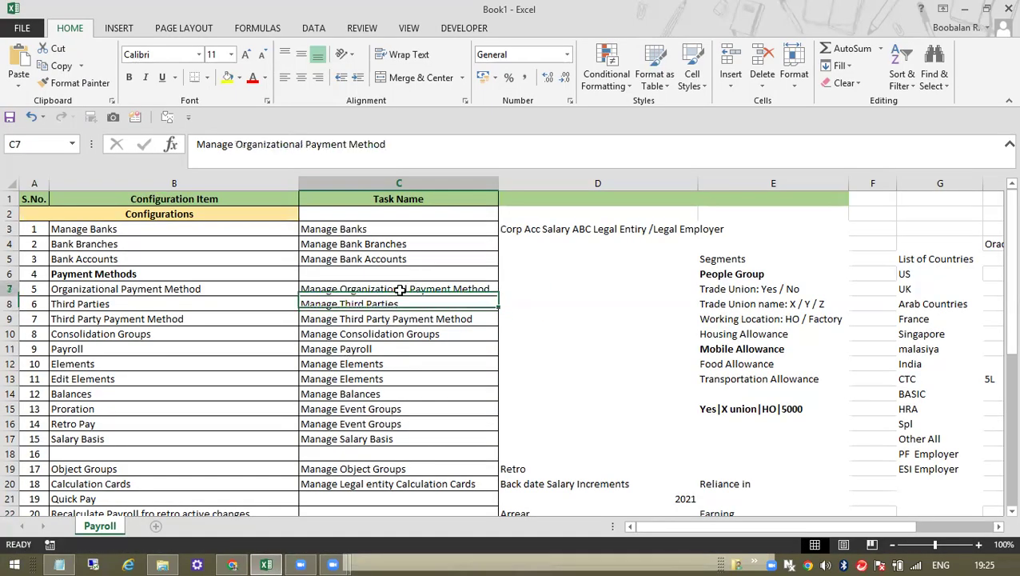
key(alt+Tab)
drag(283, 174, 422, 171)
key(BackSpace)
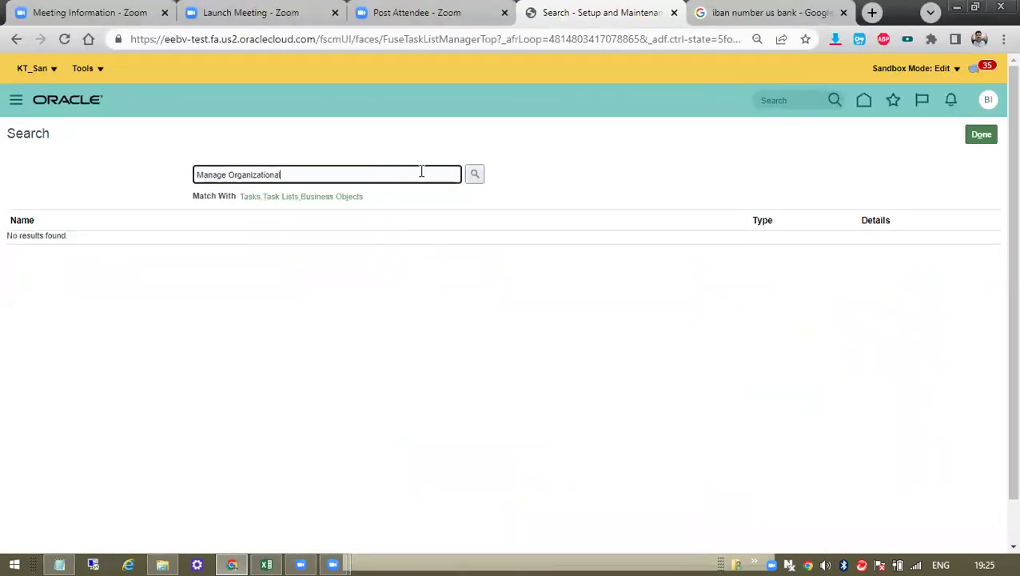
click(474, 174)
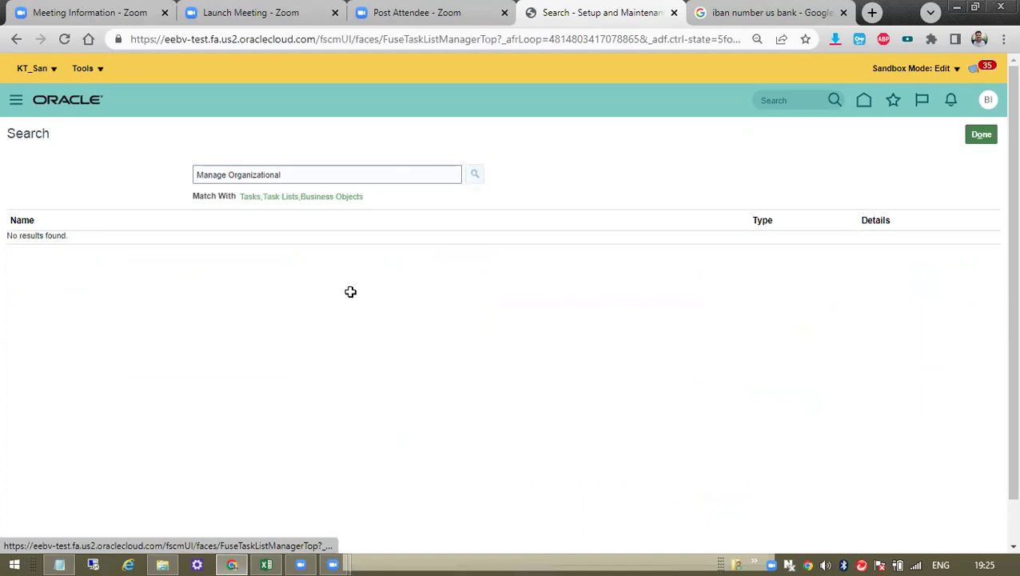
Reduce the Oracle task search term to Organizational and run the search.
key(alt+Tab)
key(alt+Tab)
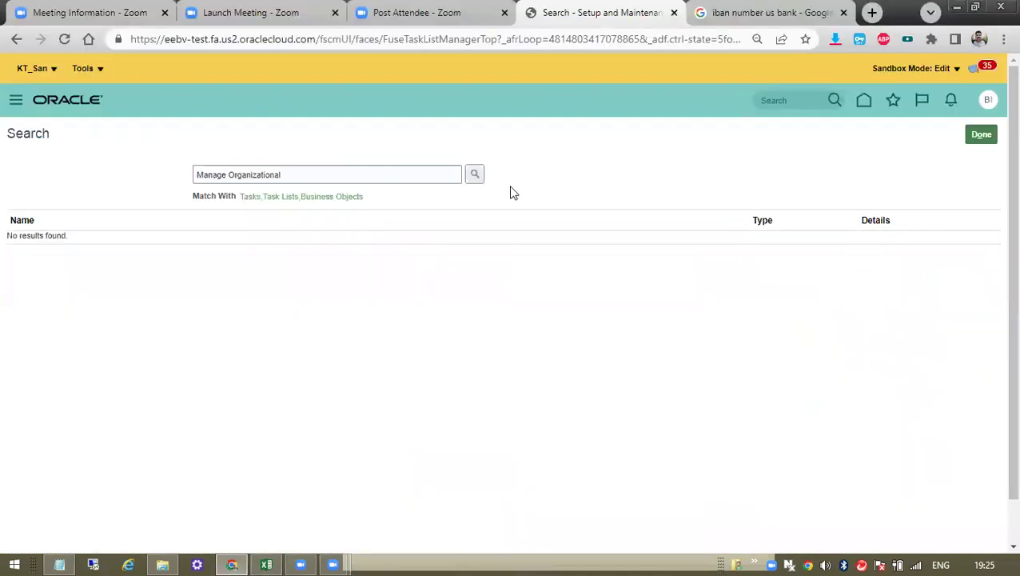
click(226, 176)
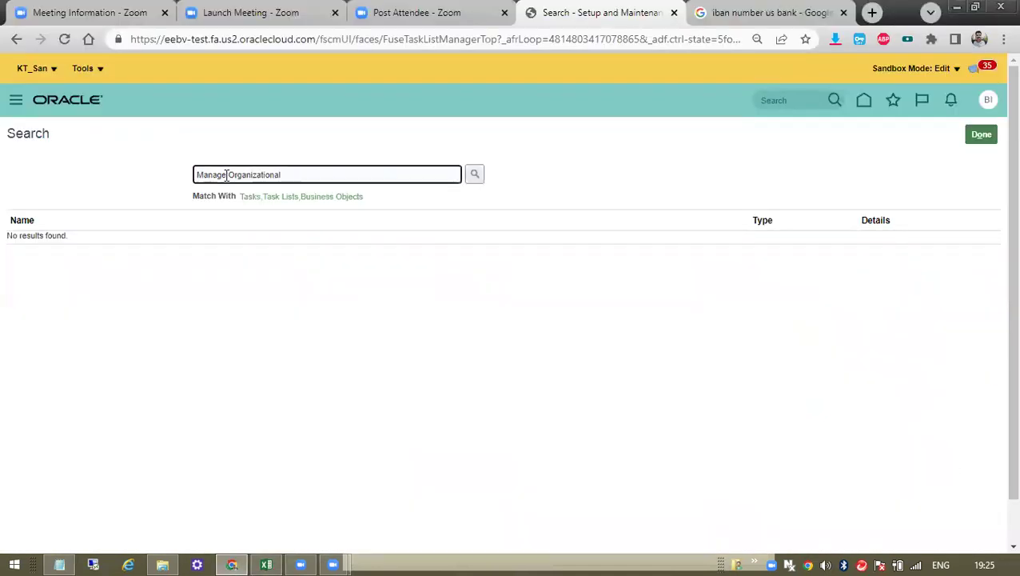
key(shift+Home)
key(BackSpace)
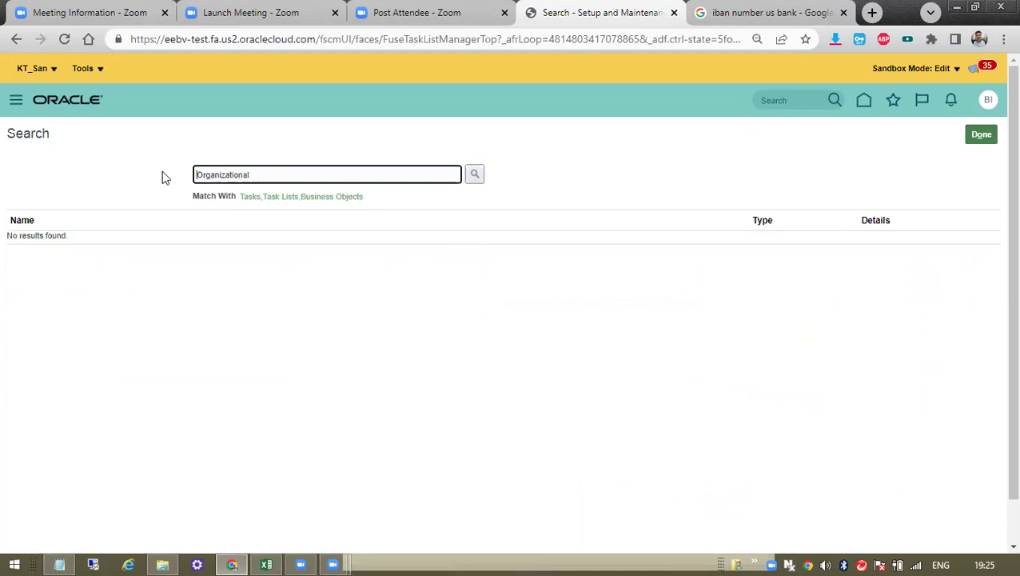
key(shift+End)
key(alt+Tab)
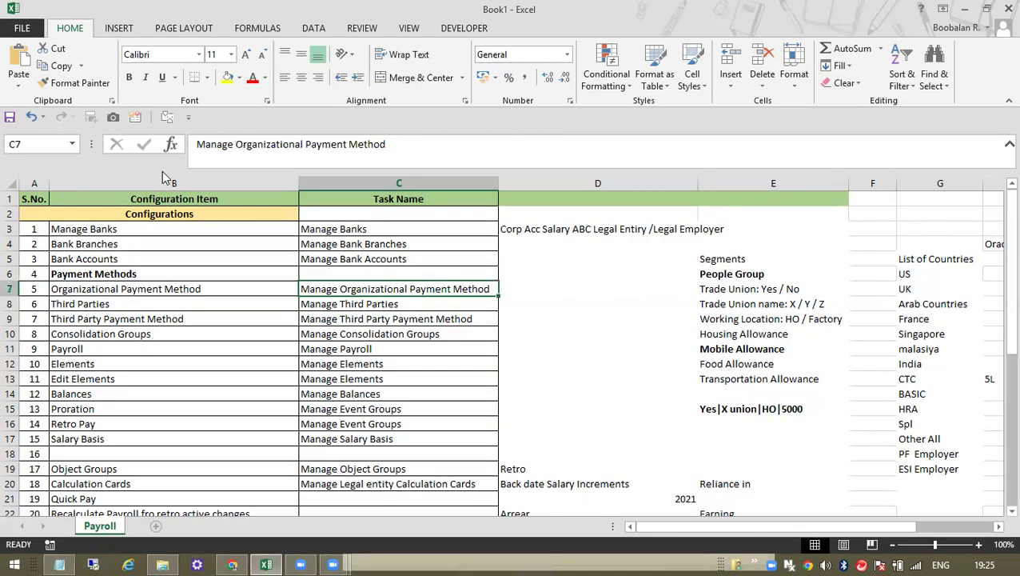
key(alt+Tab)
click(477, 173)
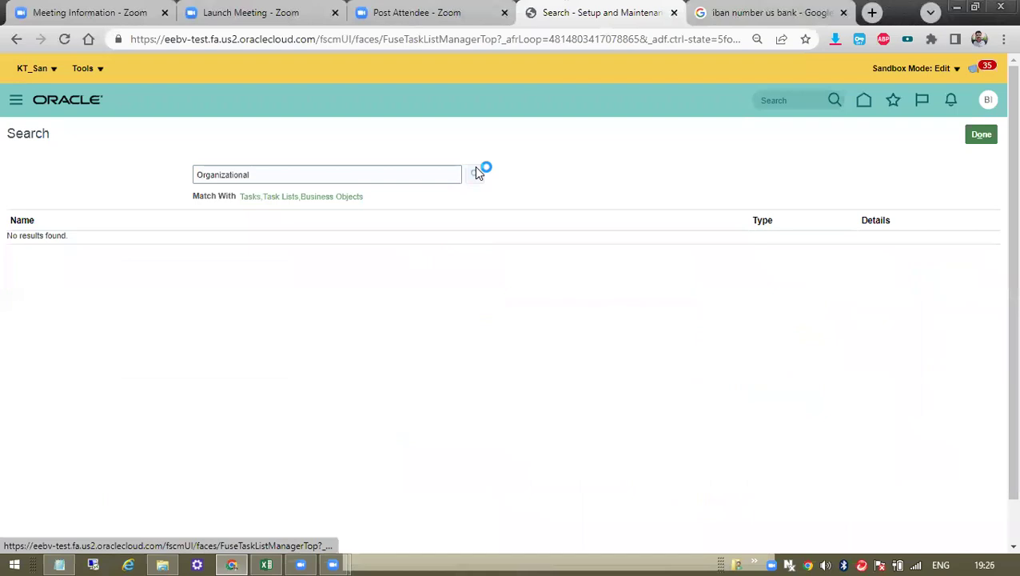
Copy Payment Method from the task name in cell C7 in Excel and use it as the Oracle task search term.
key(alt+Tab)
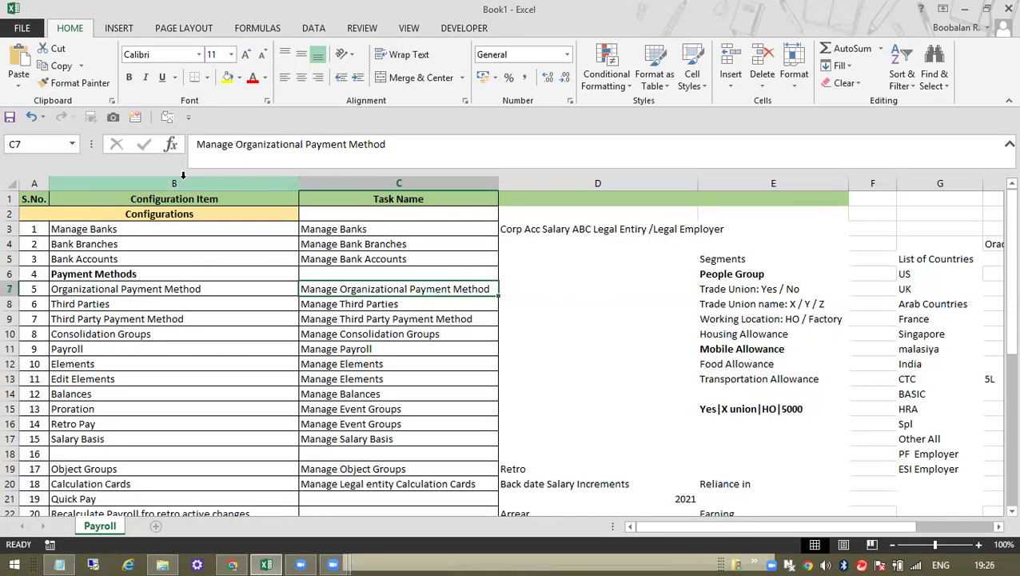
drag(306, 144, 439, 143)
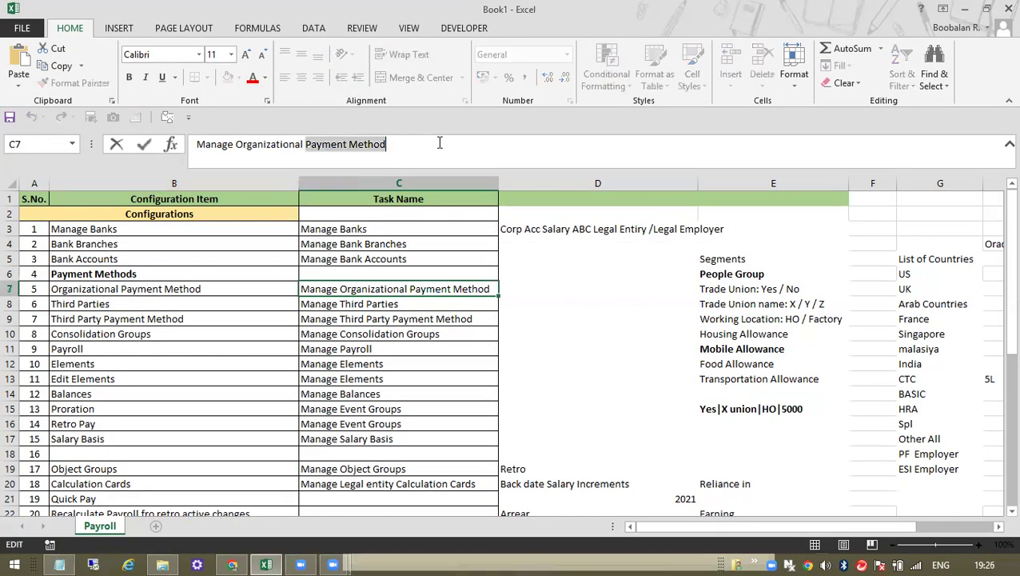
key(ctrl+c)
key(alt+Tab)
key(ctrl+v)
click(475, 177)
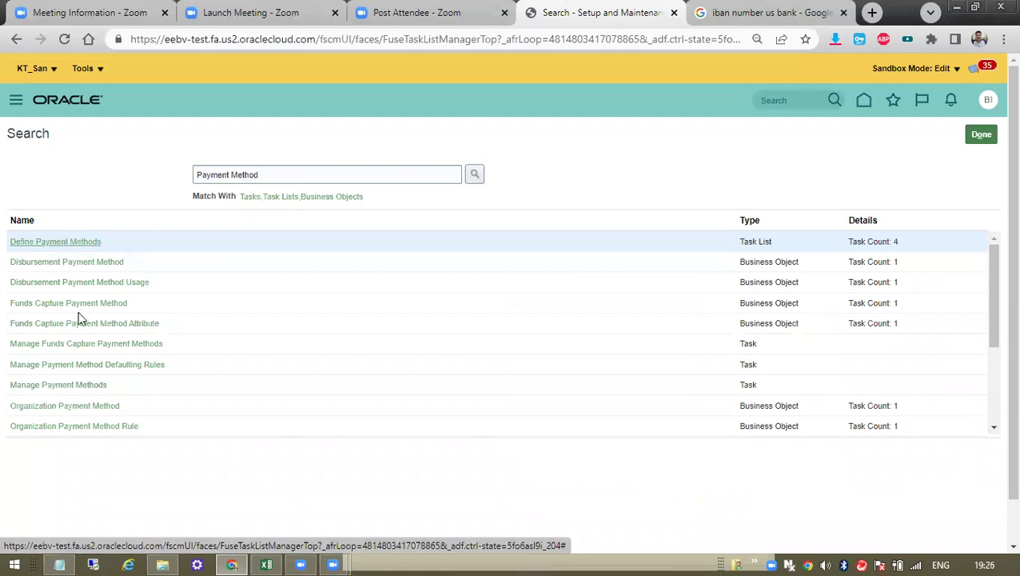
Open the Organization Payment Methods task from the Organization Payment Method business object, leaving the create dialog without creating anything.
click(102, 407)
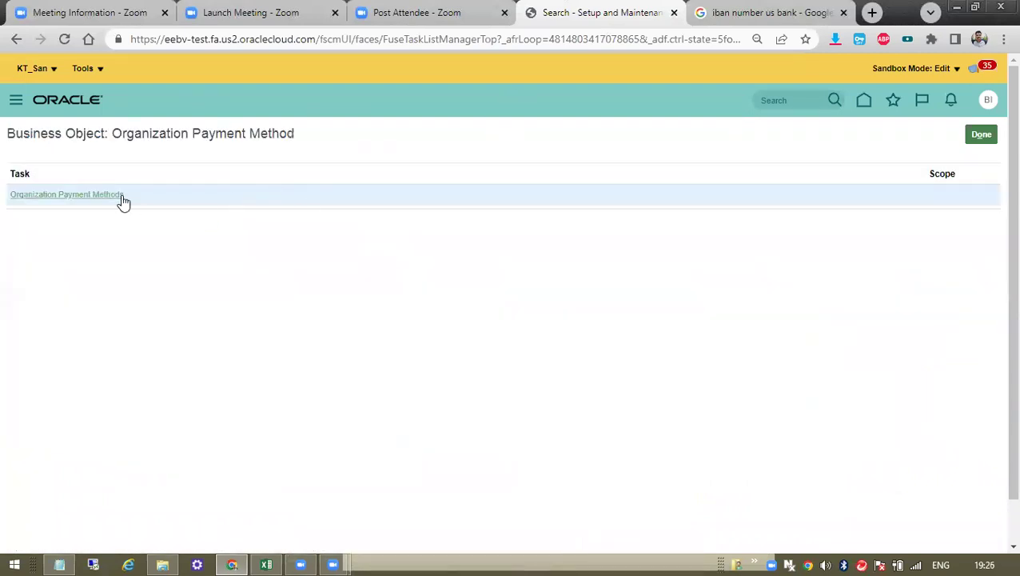
click(120, 195)
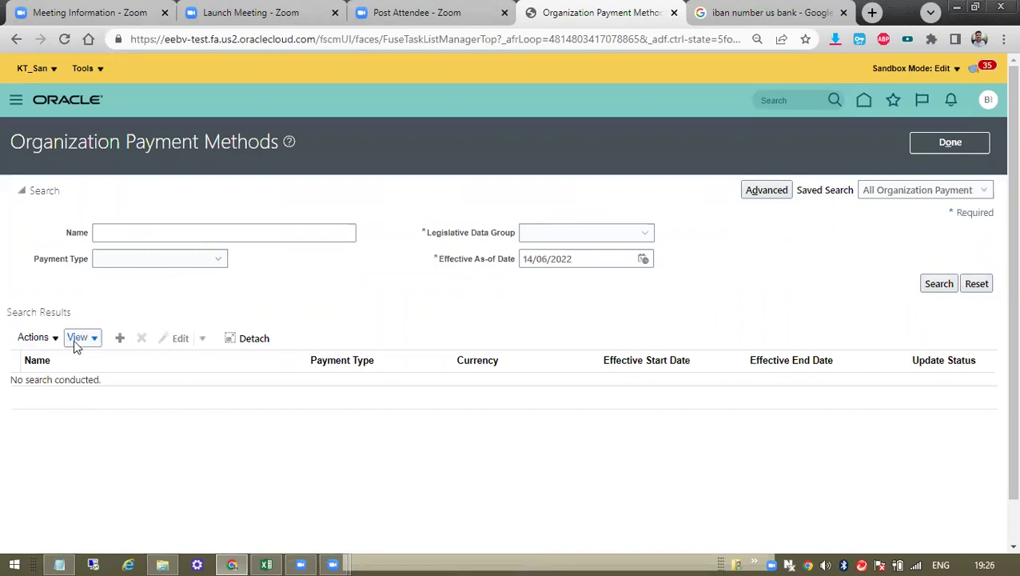
click(126, 339)
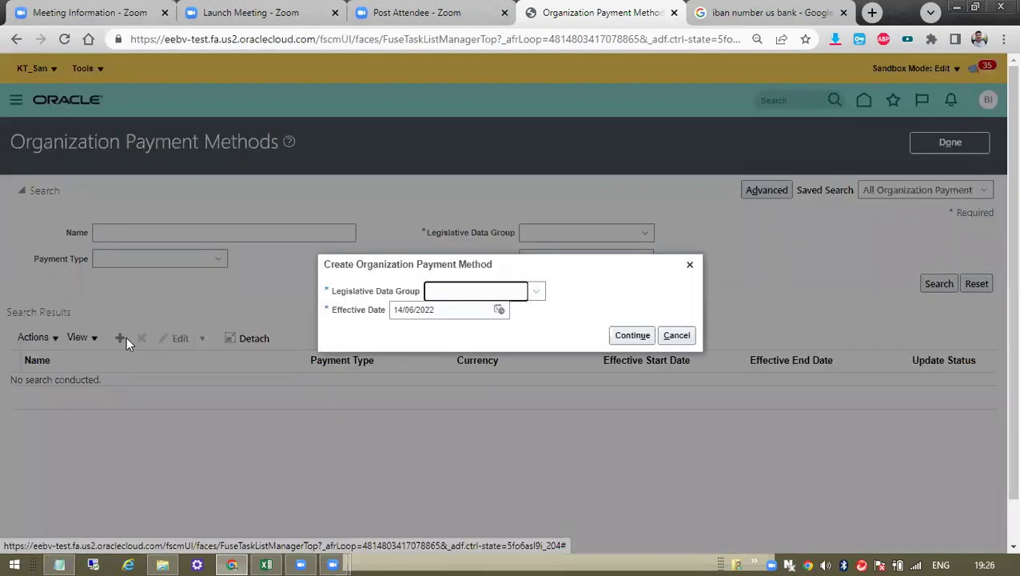
key(Escape)
Search the organization payment methods with the Legislative Data Group set to US Legislative Data Group.
click(144, 234)
click(929, 285)
click(647, 233)
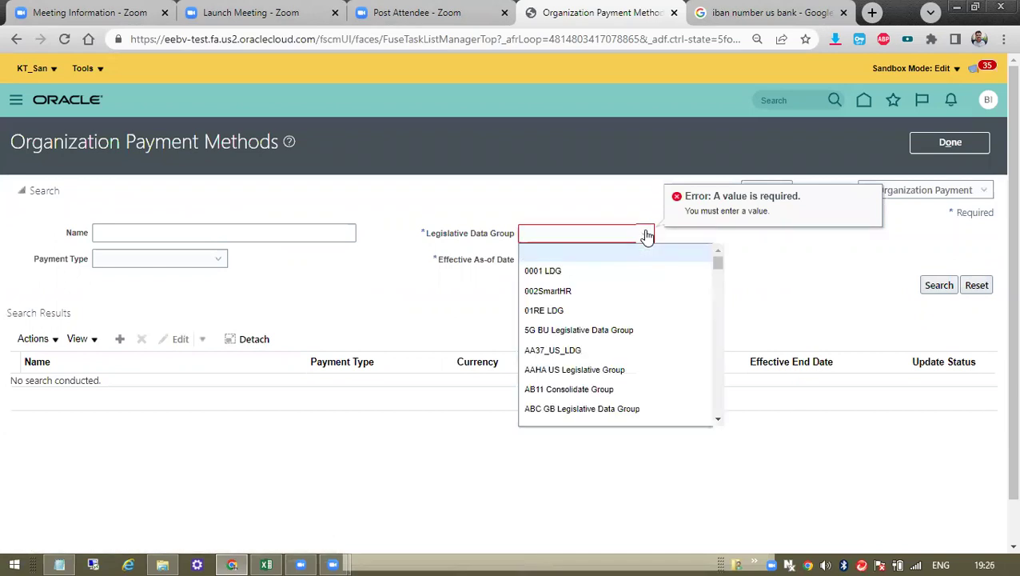
text(US)
scroll(616, 387, down, 1)
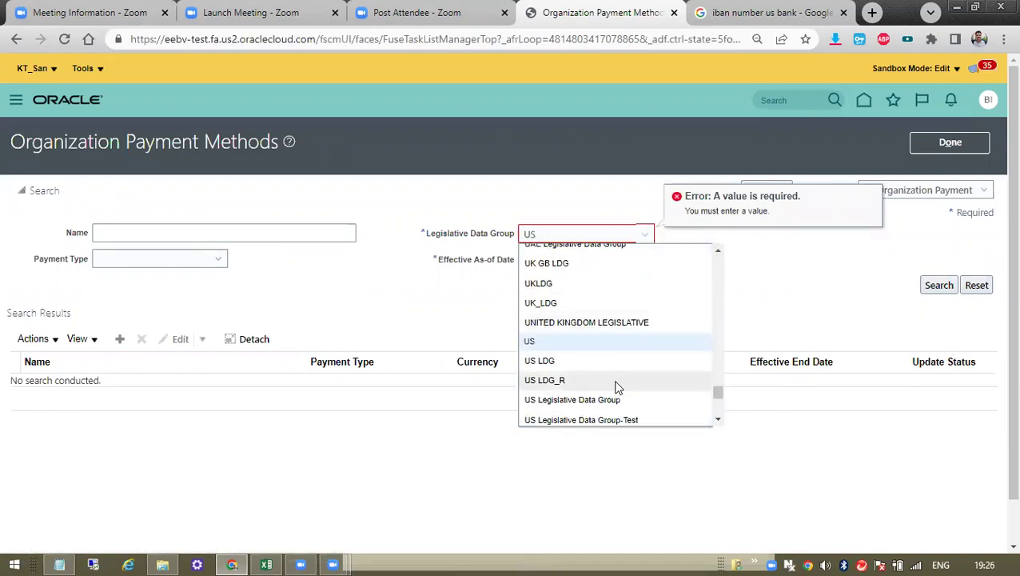
click(606, 399)
click(937, 284)
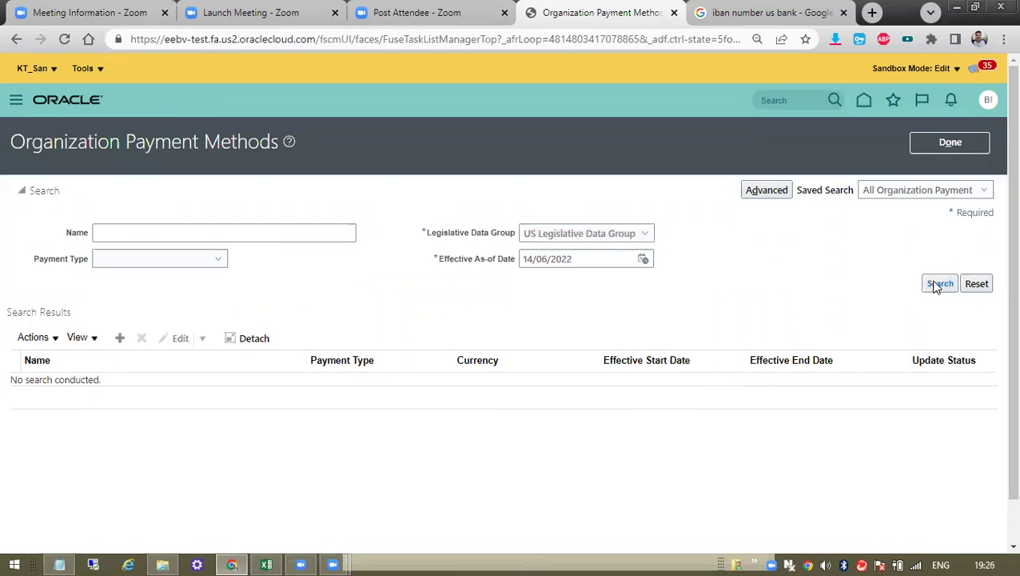
click(952, 285)
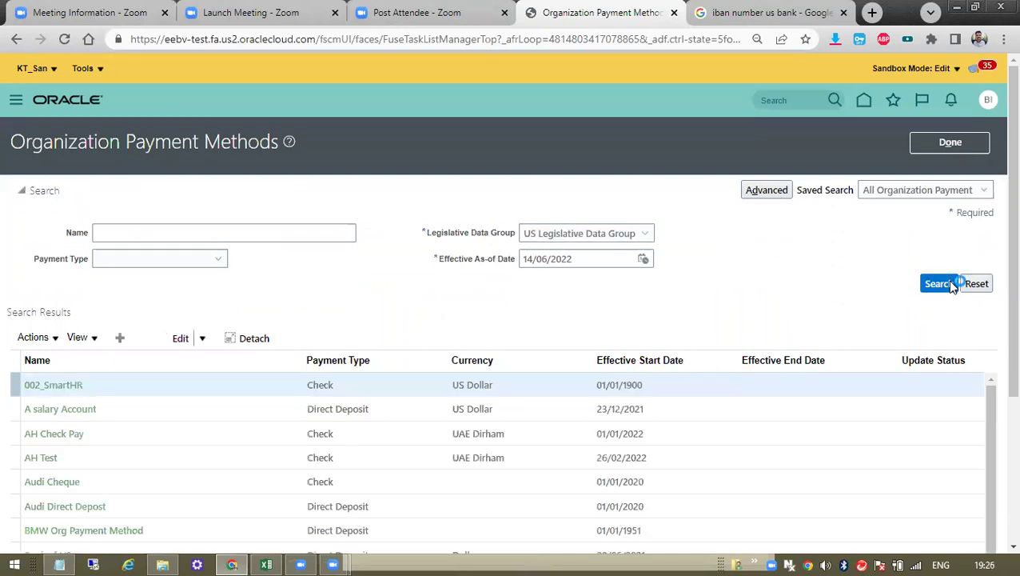
Open the A salary Account organization payment method, dismissing the error dialog on the way.
click(83, 409)
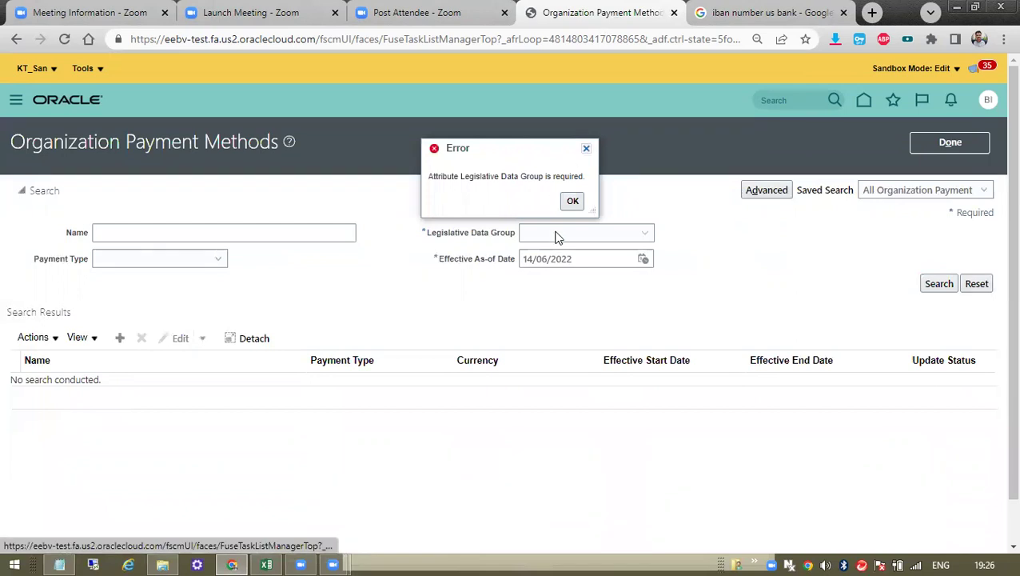
click(573, 201)
click(580, 234)
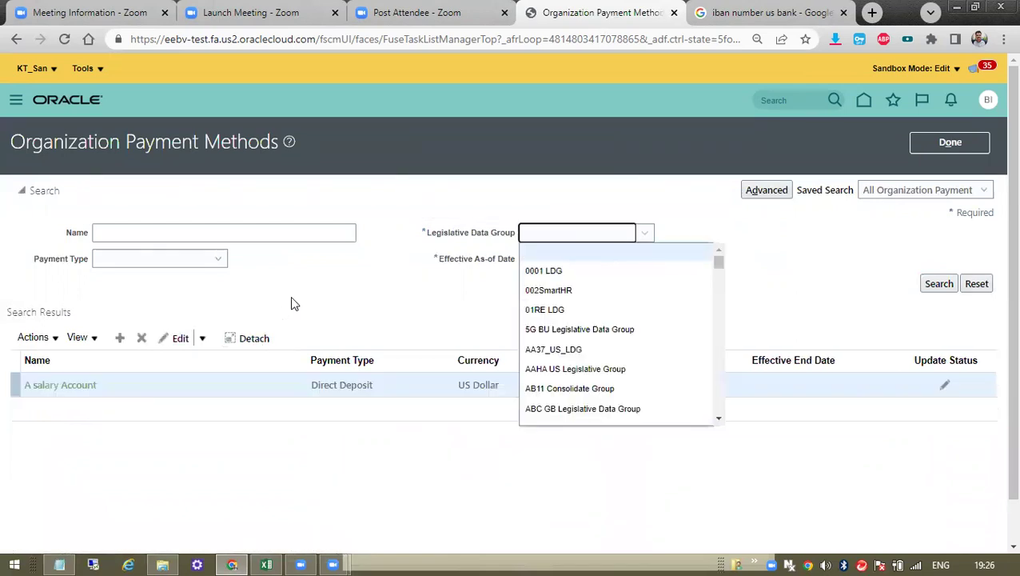
click(80, 384)
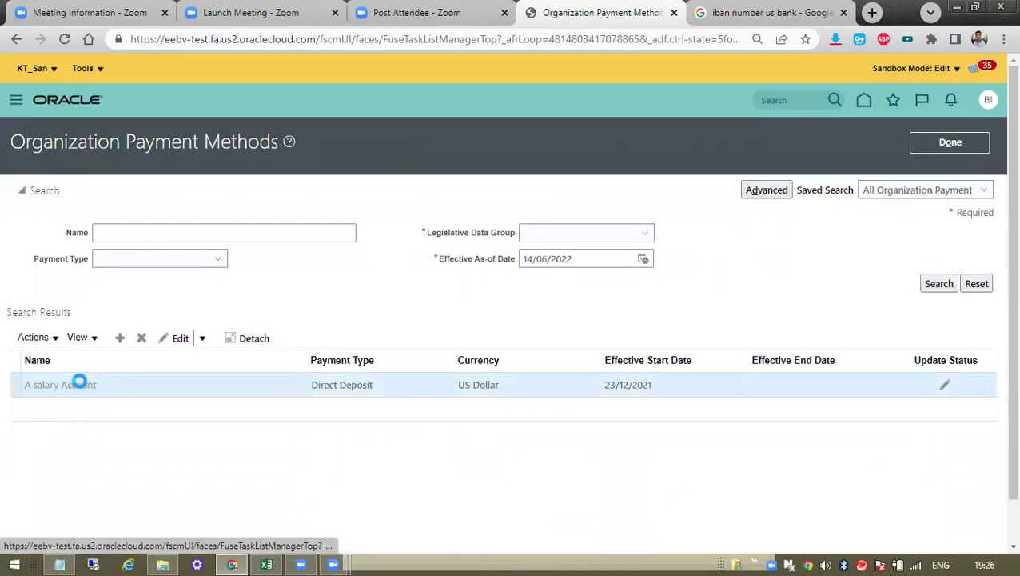
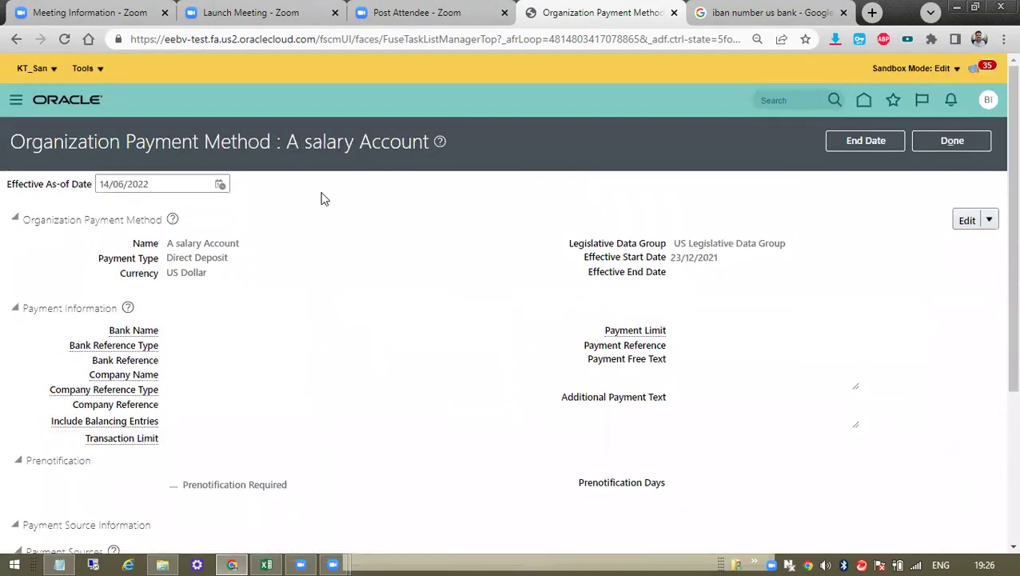
Review the A salary Account's name, payment type, currency, payment information, payment sources and method rules, and return to the payment methods list.
drag(284, 141, 411, 142)
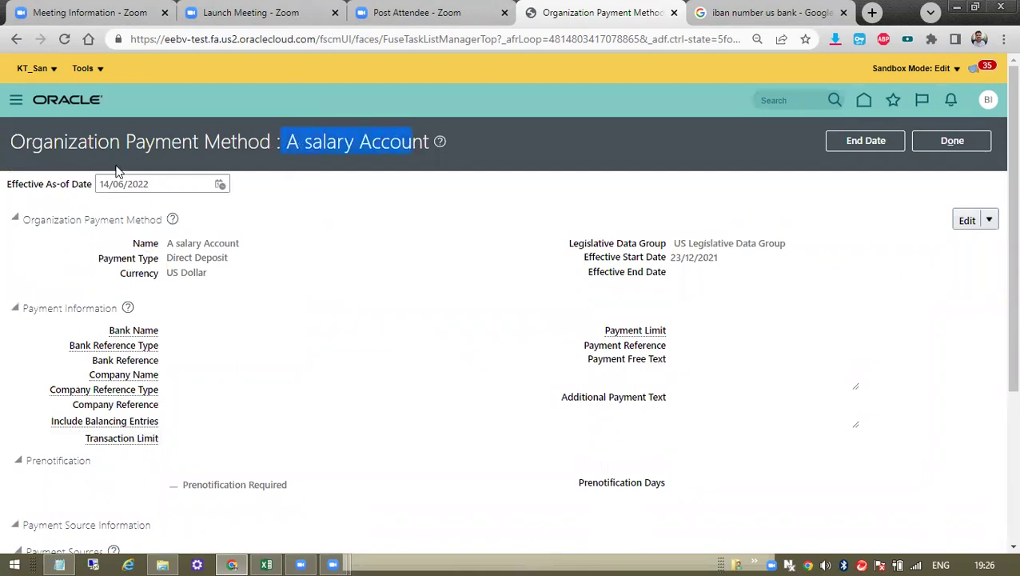
click(350, 162)
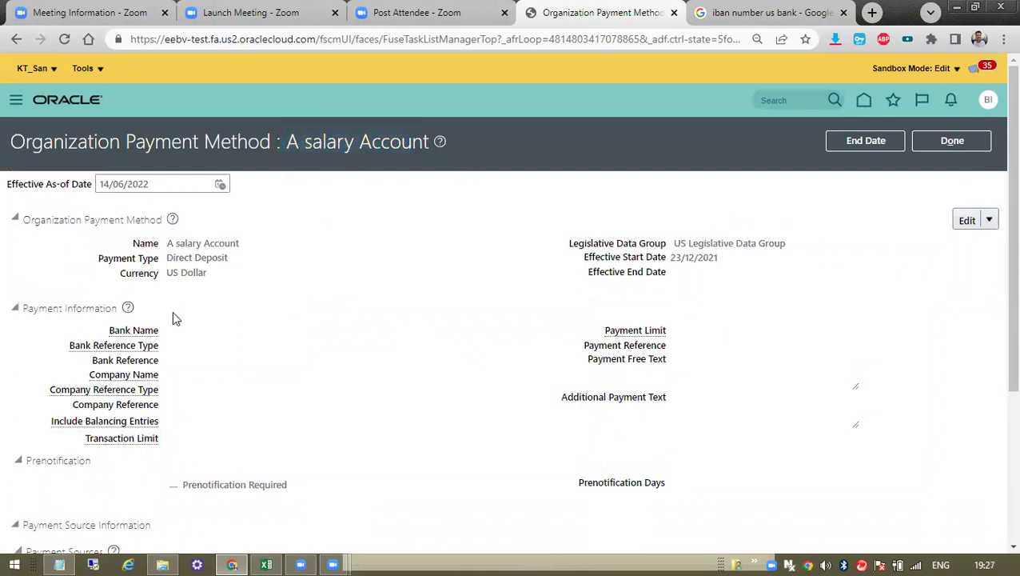
drag(167, 244, 244, 239)
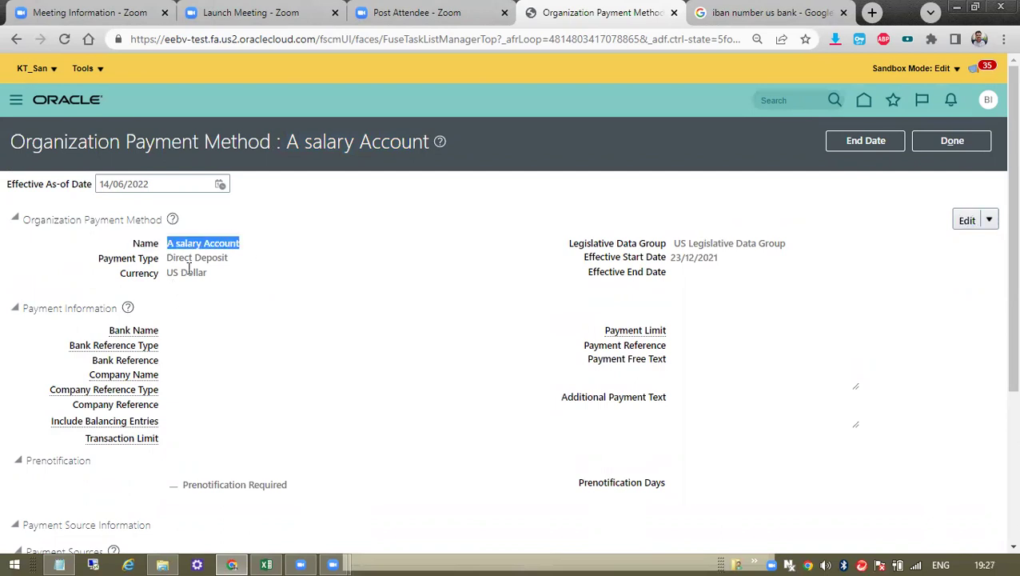
drag(167, 258, 232, 258)
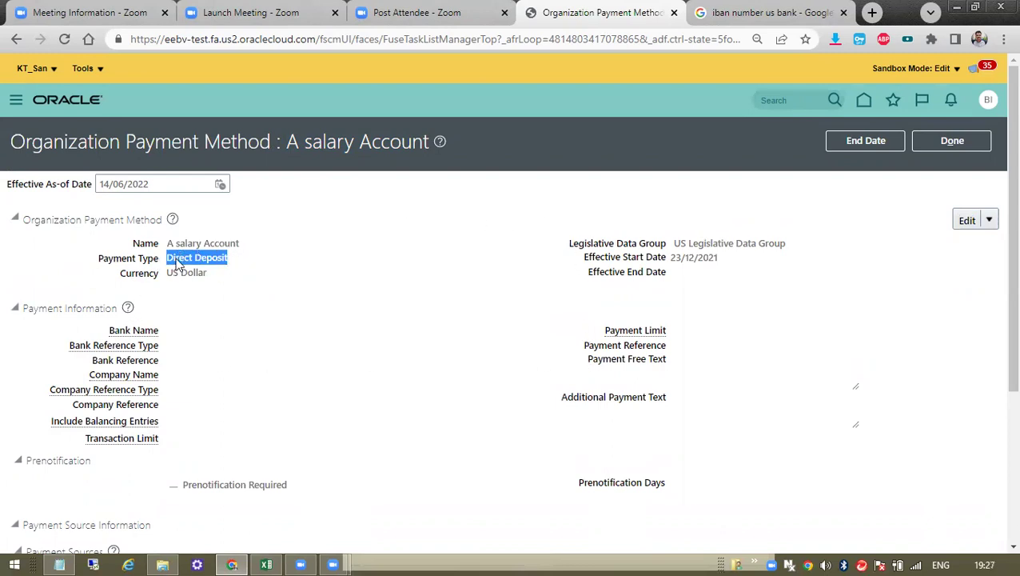
drag(168, 274, 210, 276)
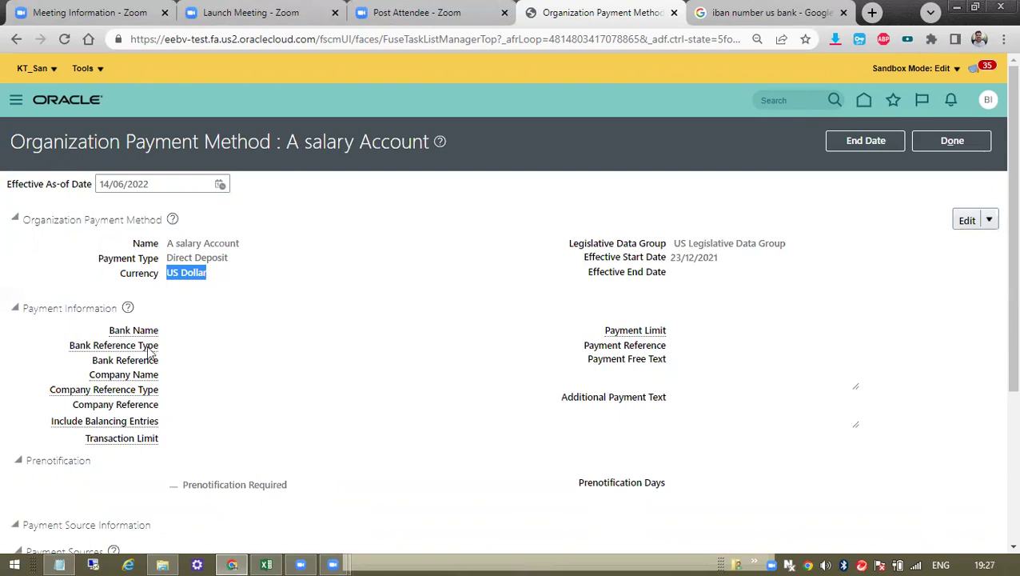
drag(109, 331, 192, 445)
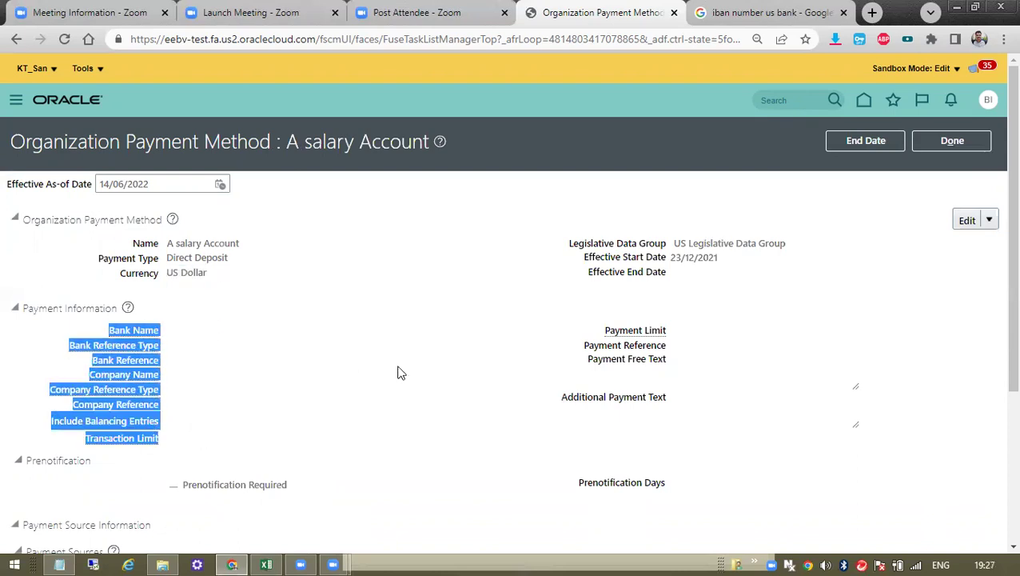
scroll(397, 368, down, 3)
scroll(397, 366, up, 2)
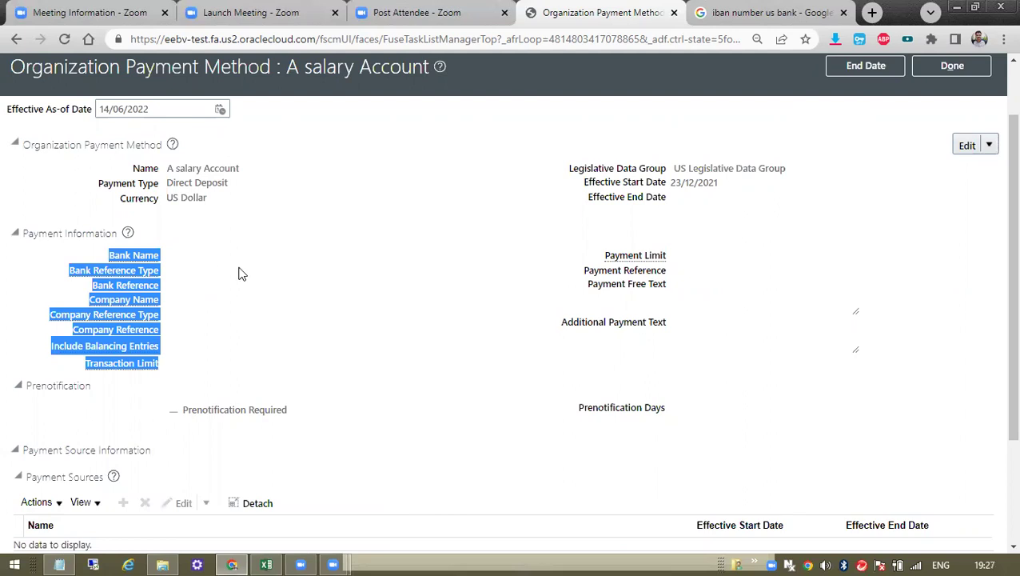
scroll(264, 292, down, 2)
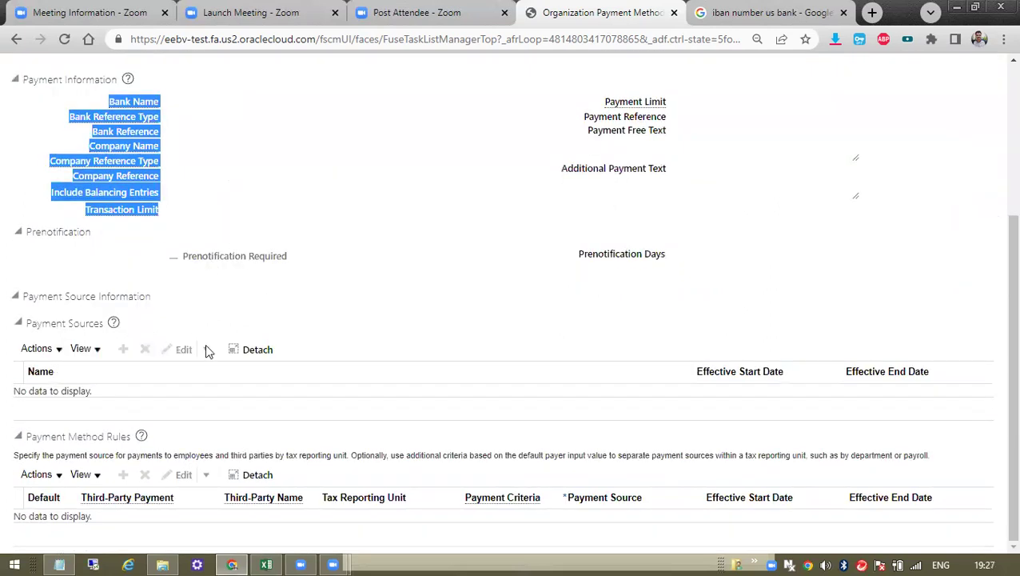
click(184, 152)
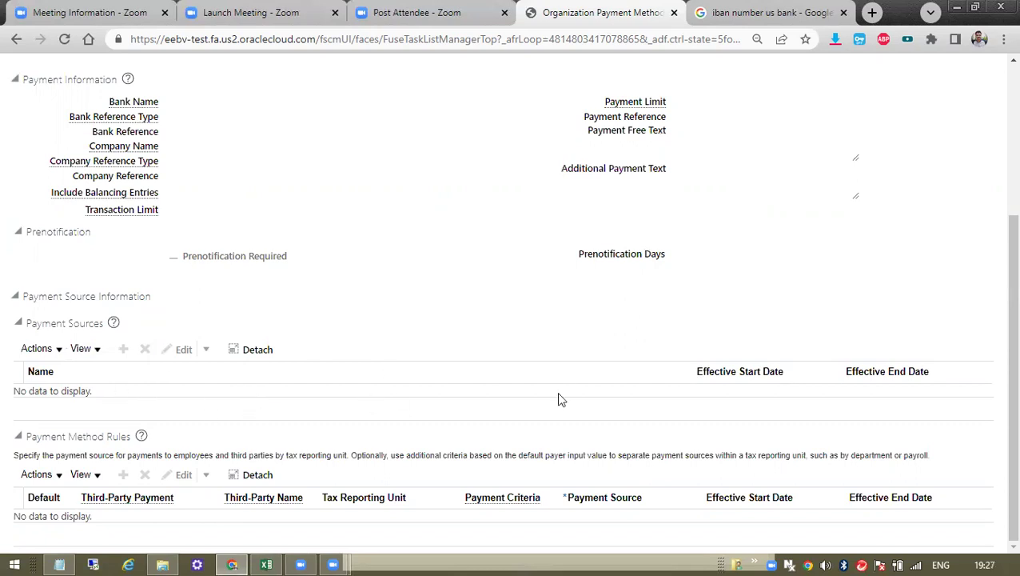
scroll(997, 213, up, 3)
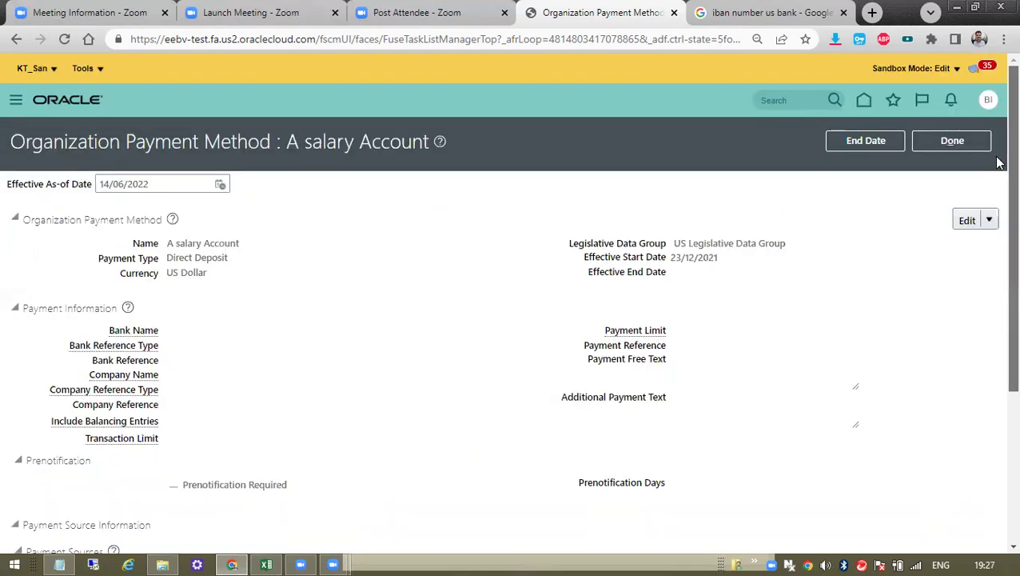
click(930, 140)
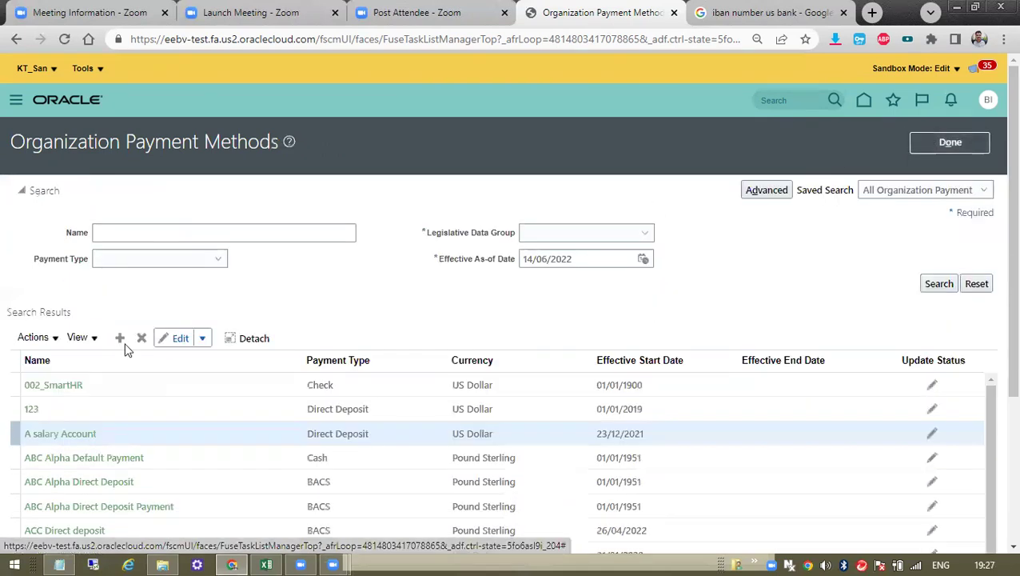
Start creating an organization payment method with the Legislative Data Group set to US Legislative Data Group.
click(113, 338)
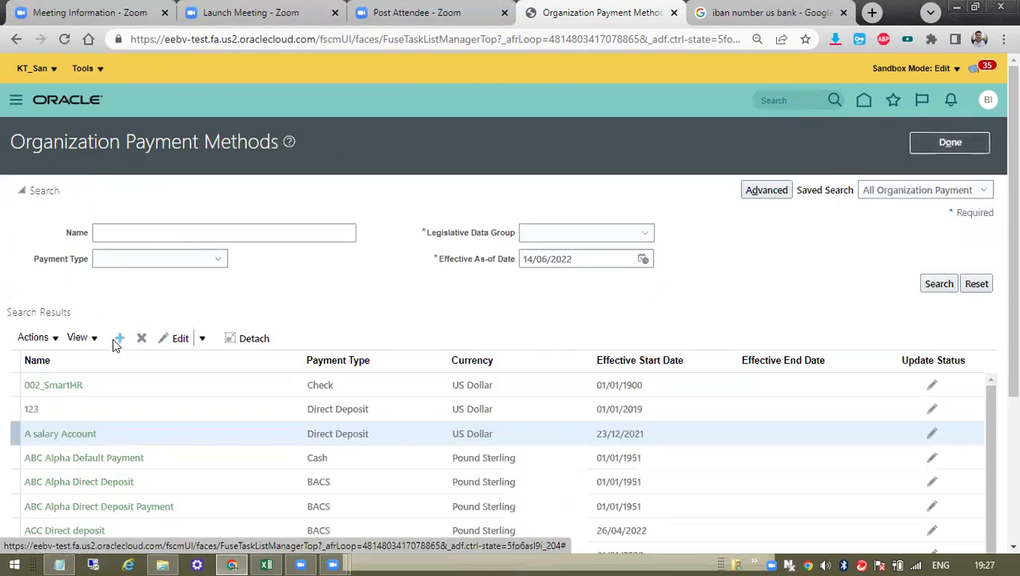
click(498, 290)
scroll(483, 412, down, 10)
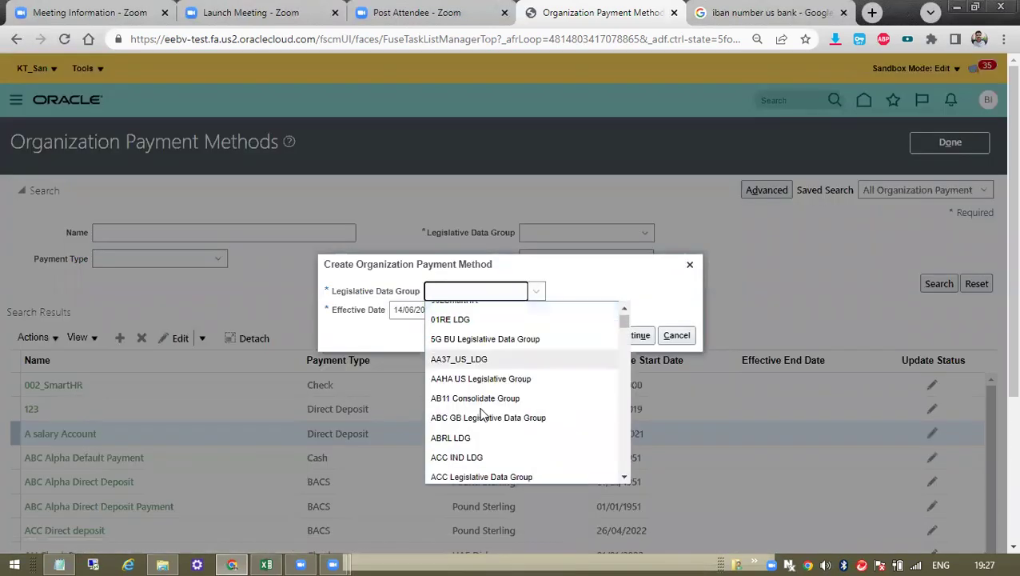
scroll(483, 412, down, 3)
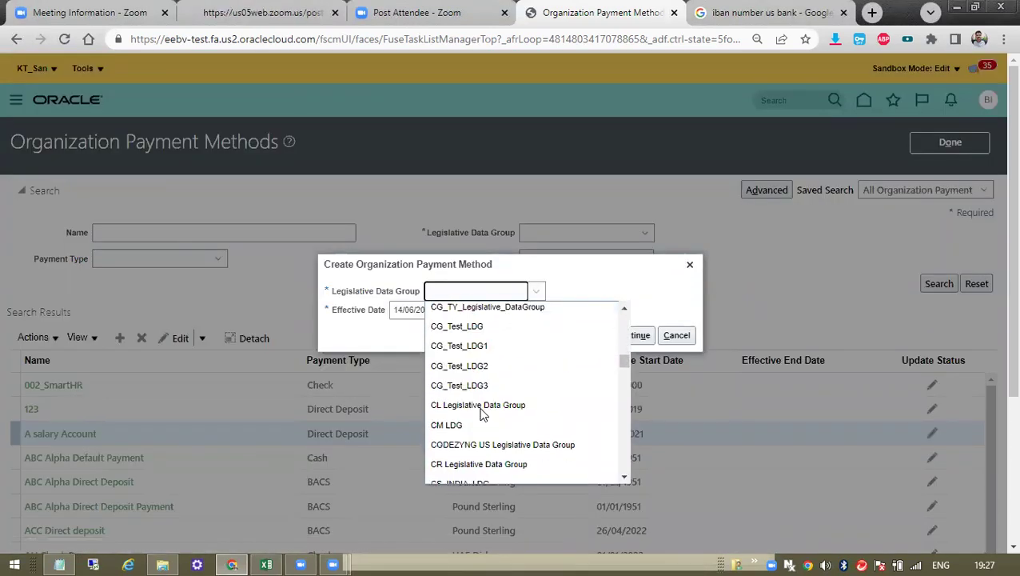
text(US)
key(Down)
key(Down)
key(Down)
key(Down)
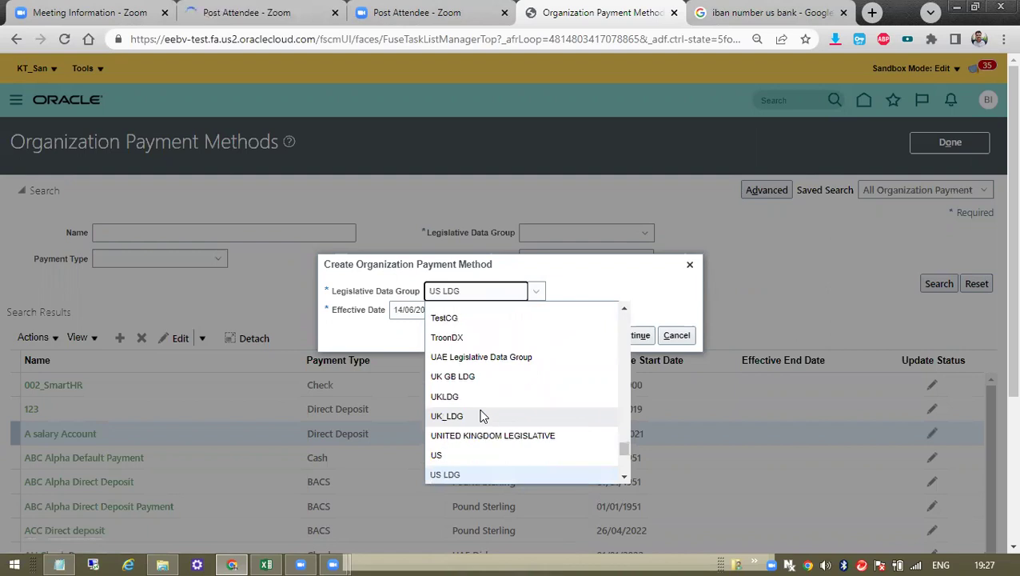
key(Up)
key(Return)
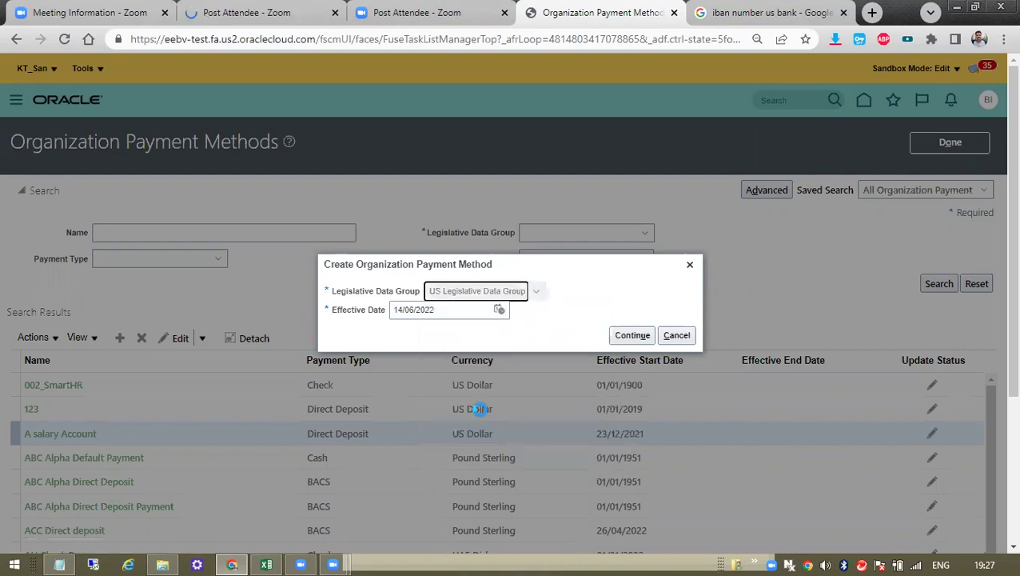
click(632, 337)
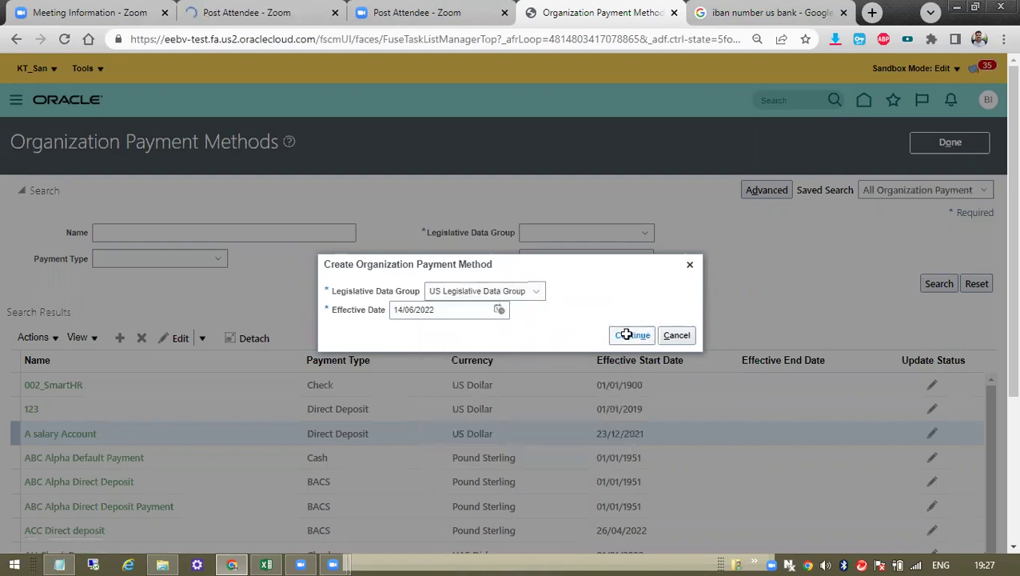
key(alt+Tab)
drag(358, 217, 365, 258)
key(alt+Tab)
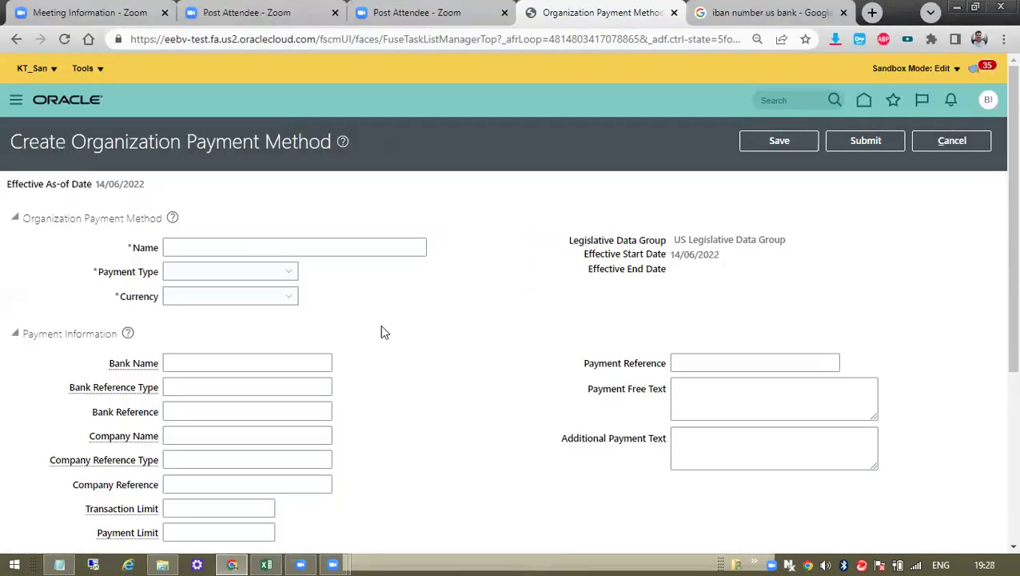
scroll(247, 365, down, 3)
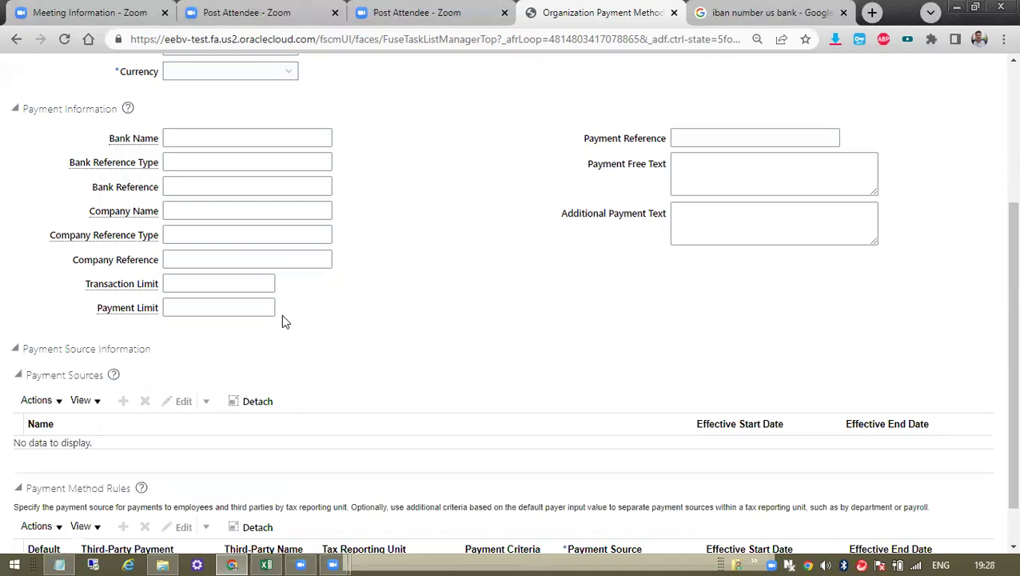
scroll(234, 245, up, 3)
Name the new organization payment method TATA Corp ACC, replacing the XXX placeholder.
click(234, 245)
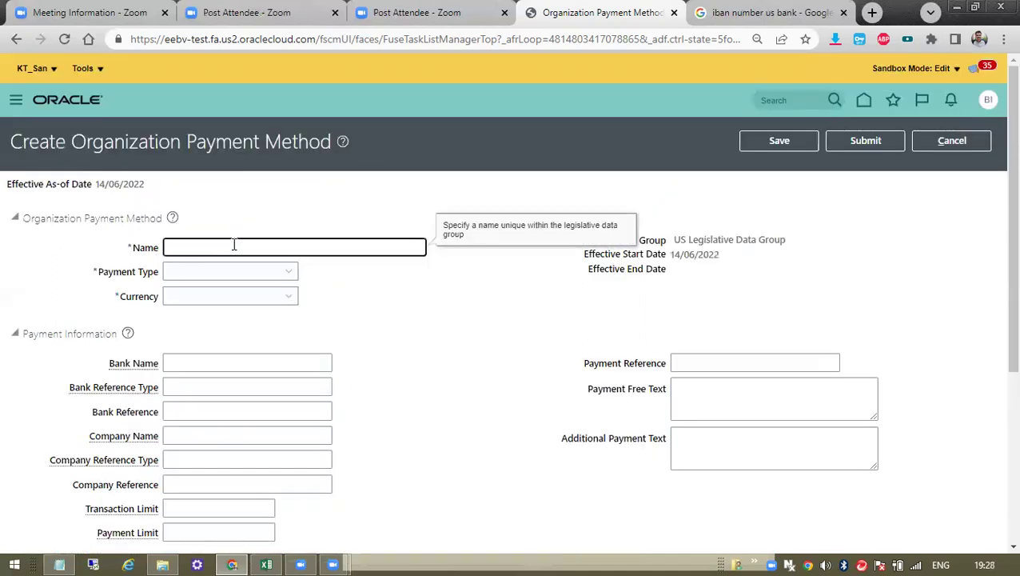
text(XXX)
drag(207, 144, 264, 142)
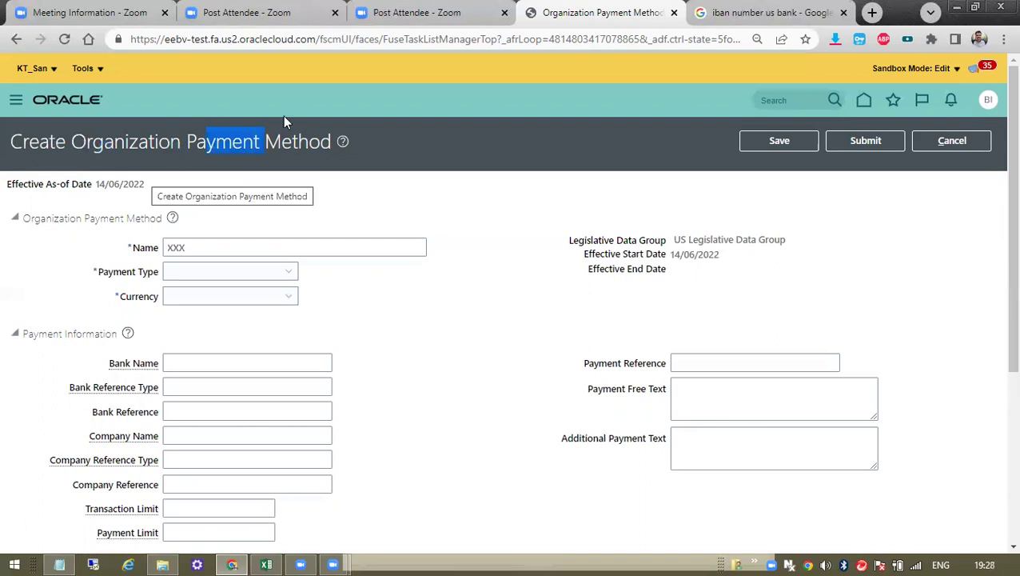
click(330, 150)
drag(228, 247, 39, 256)
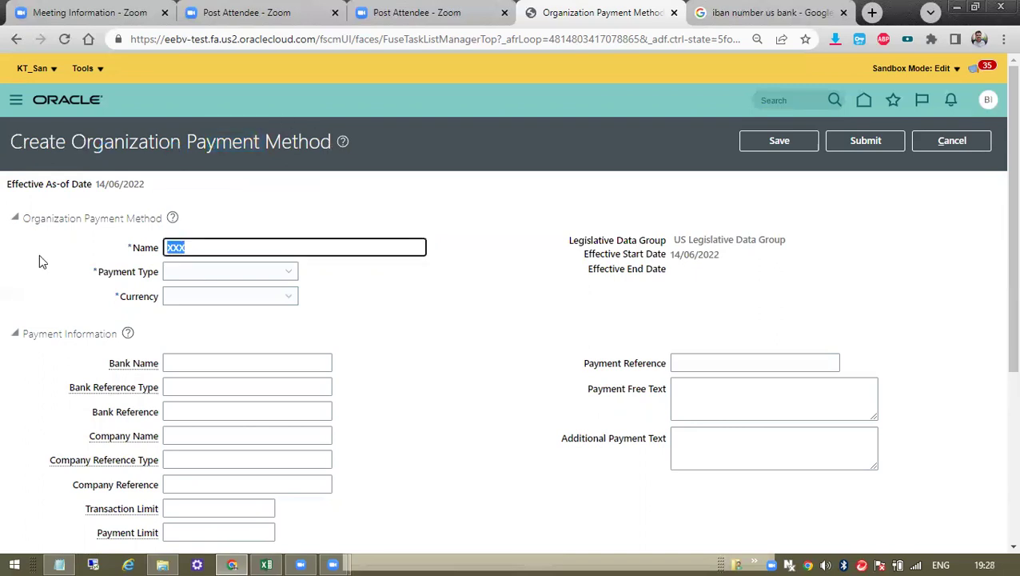
text(TATA Corp ACC)
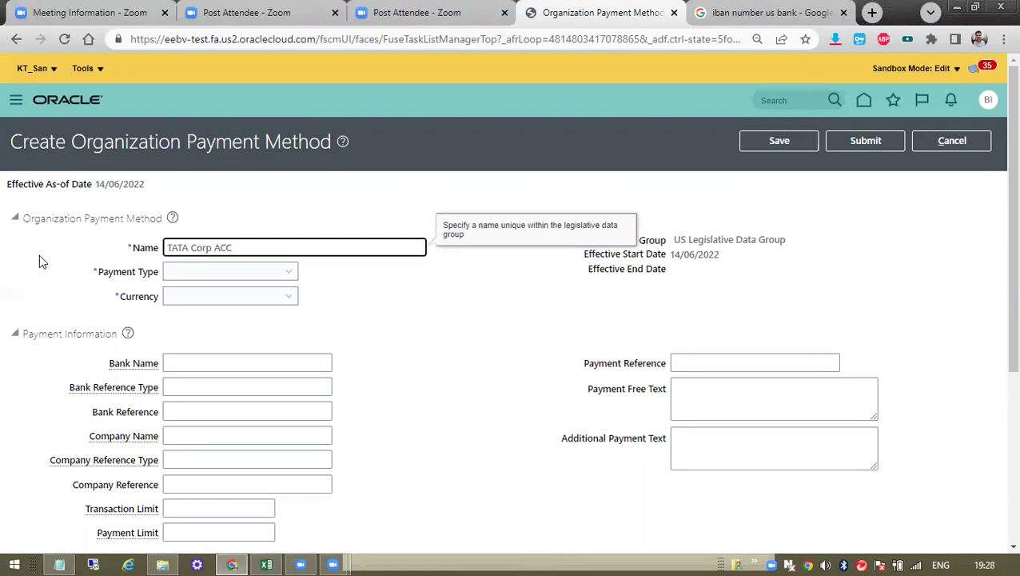
key(Tab)
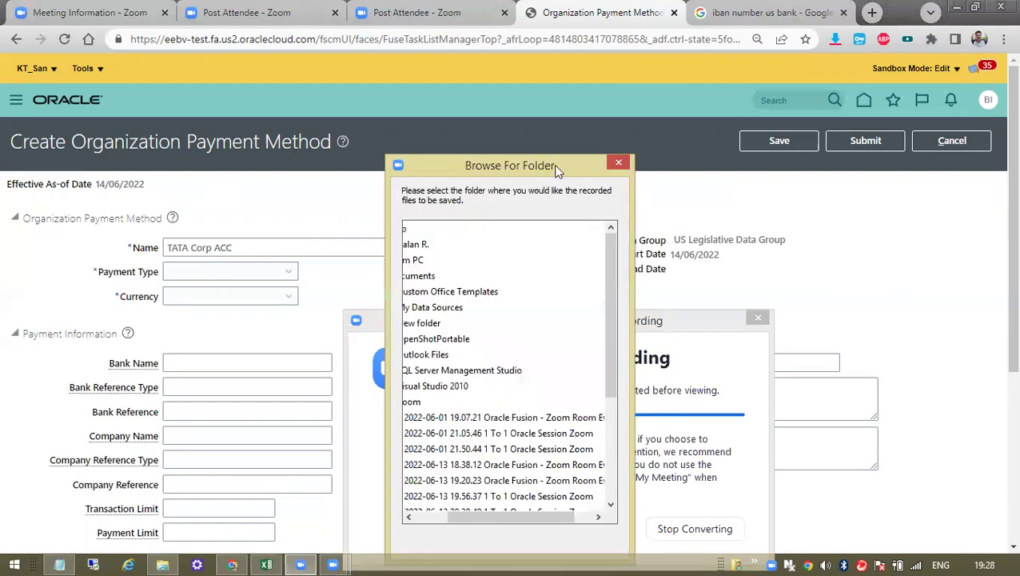
Set the payment type of the new payment method to Direct Deposit.
click(232, 276)
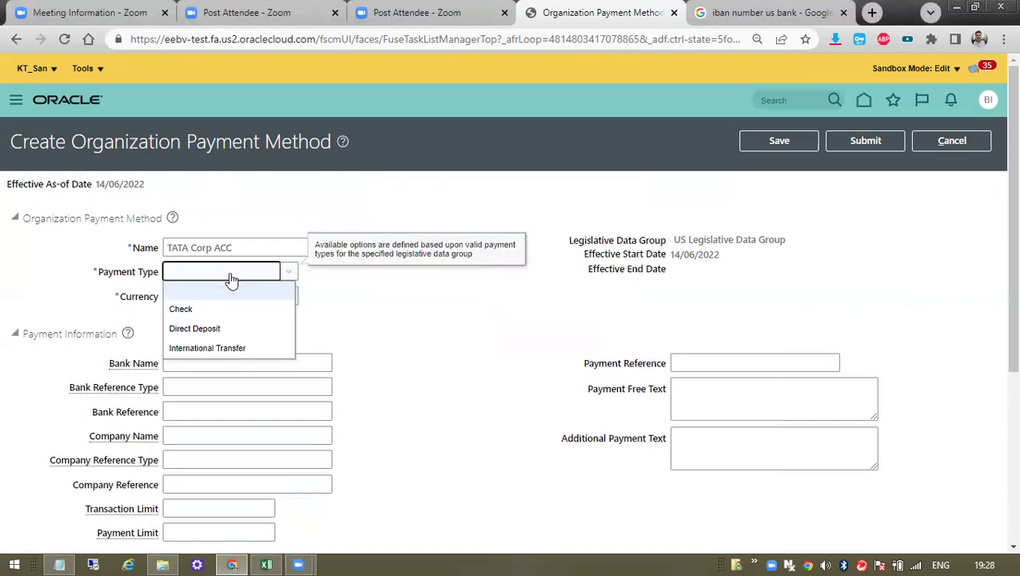
click(205, 327)
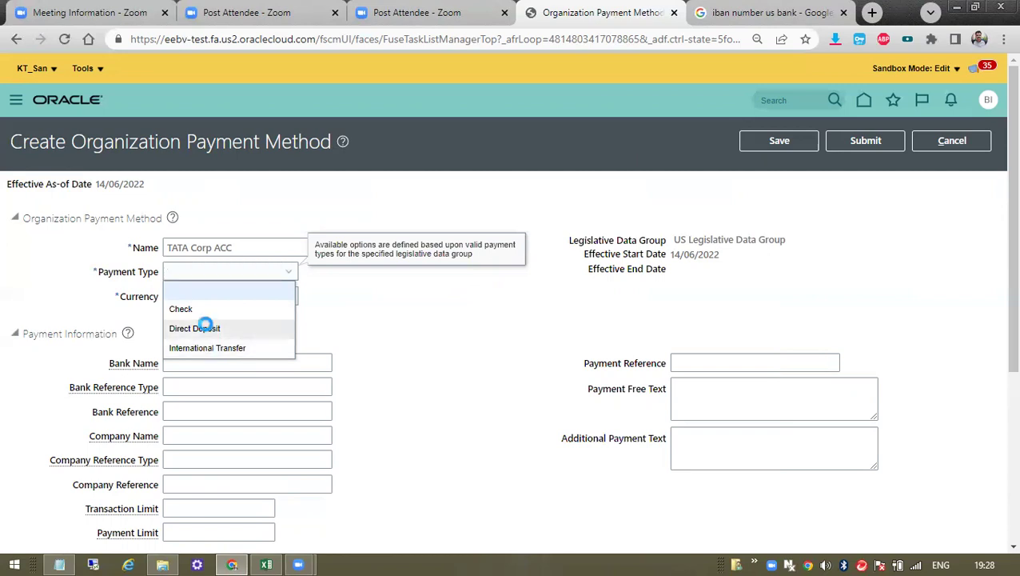
click(196, 365)
scroll(196, 362, down, 2)
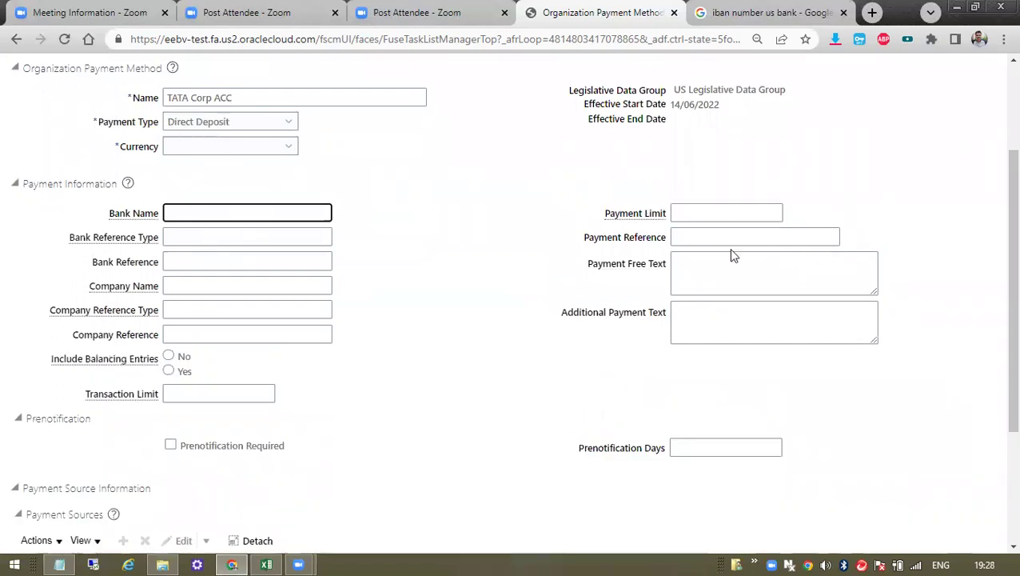
scroll(613, 345, down, 2)
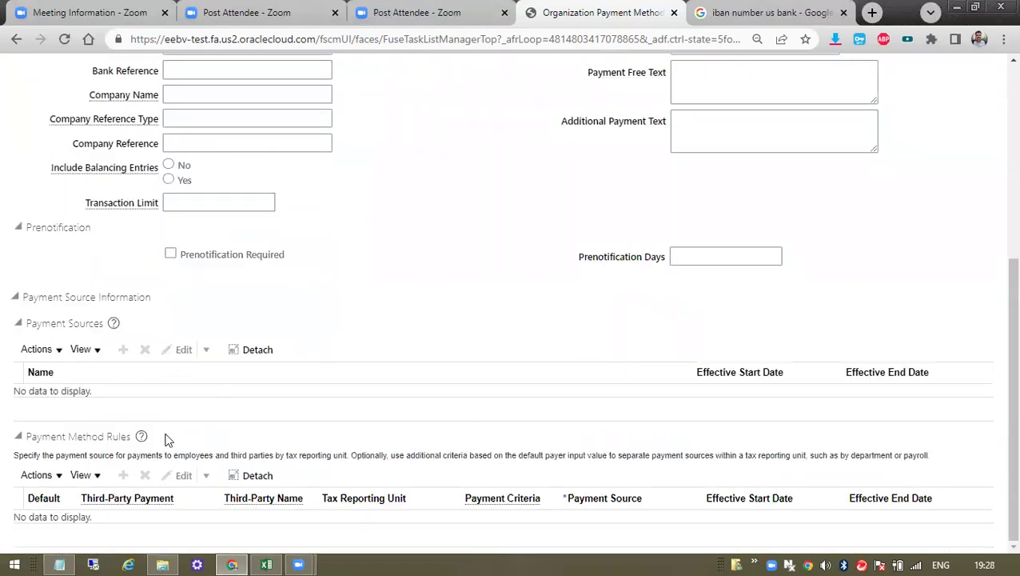
click(85, 350)
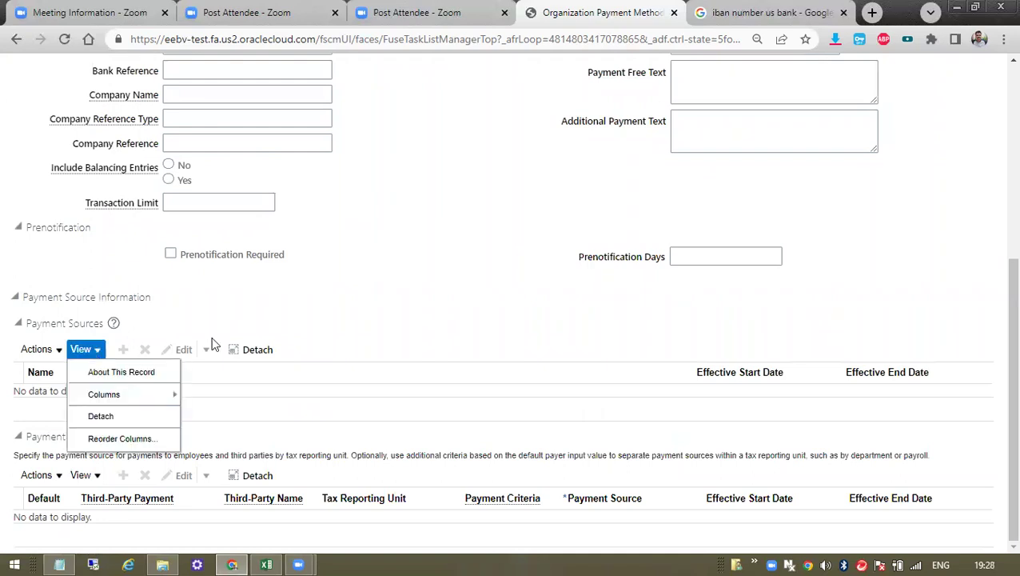
click(435, 328)
scroll(652, 255, up, 4)
click(709, 314)
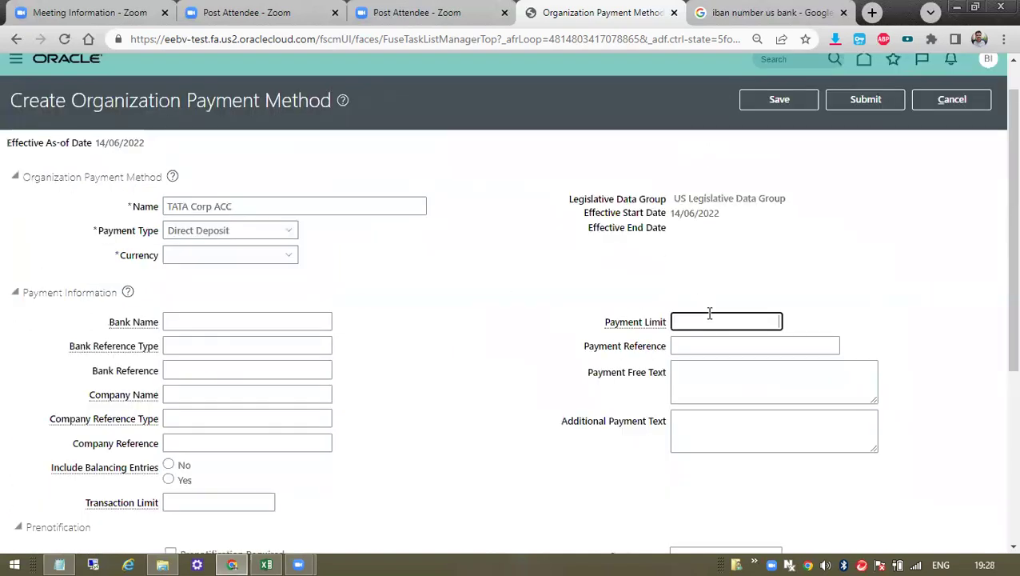
text(dsds)
click(722, 216)
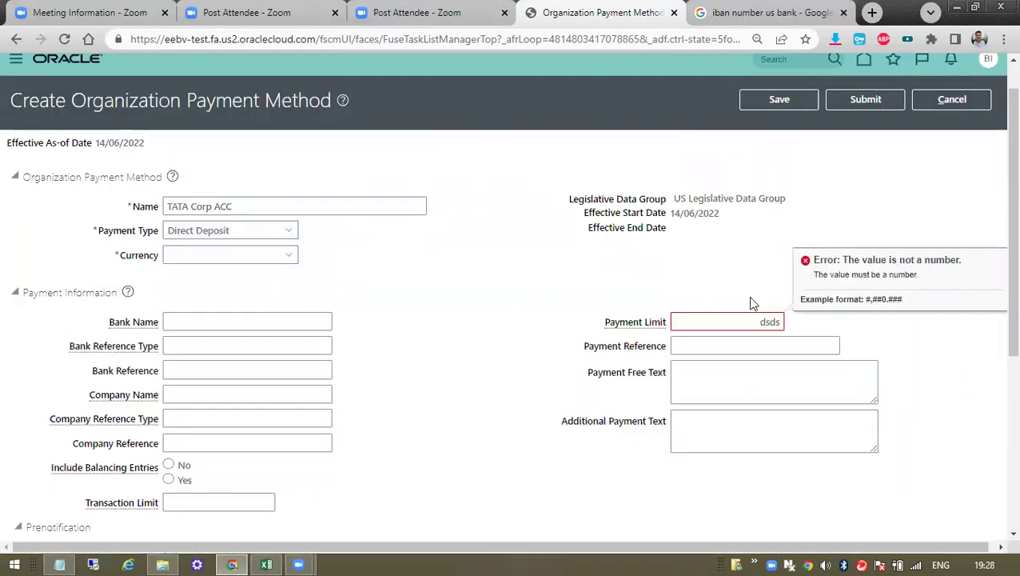
key(BackSpace)
Set the new payment method's currency to INDIAN RUPEES and save the payment method.
click(776, 101)
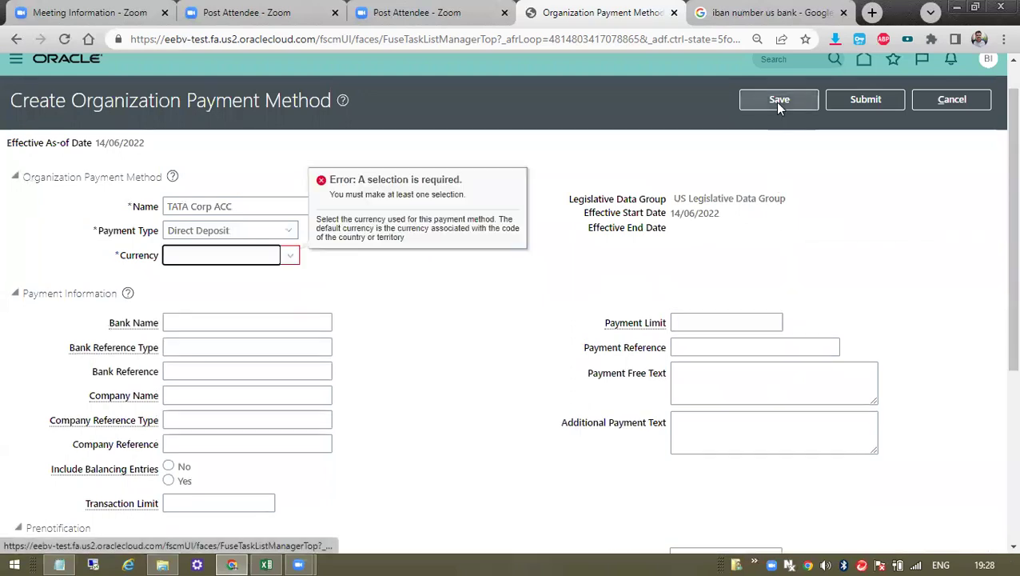
click(256, 258)
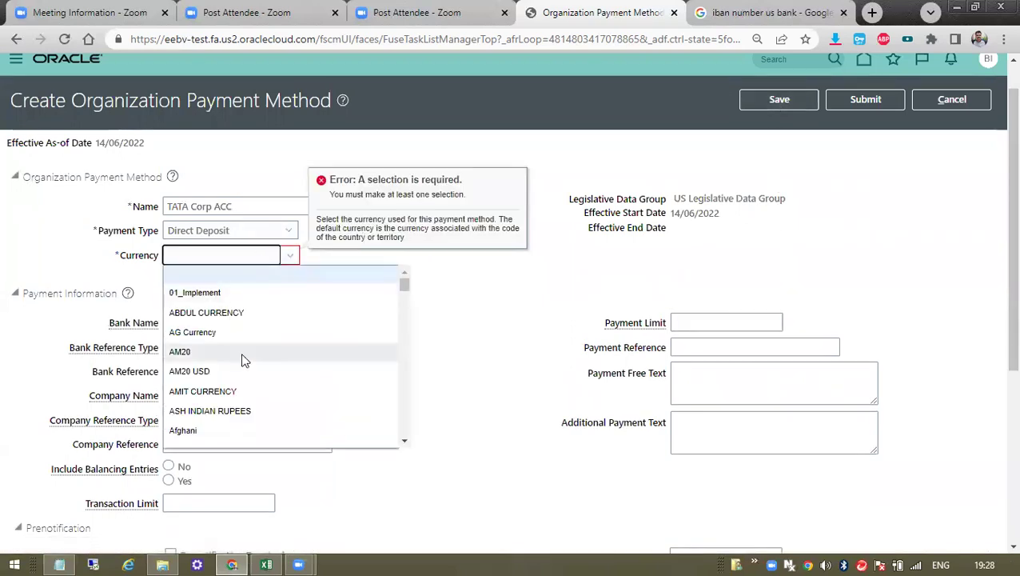
scroll(245, 360, down, 15)
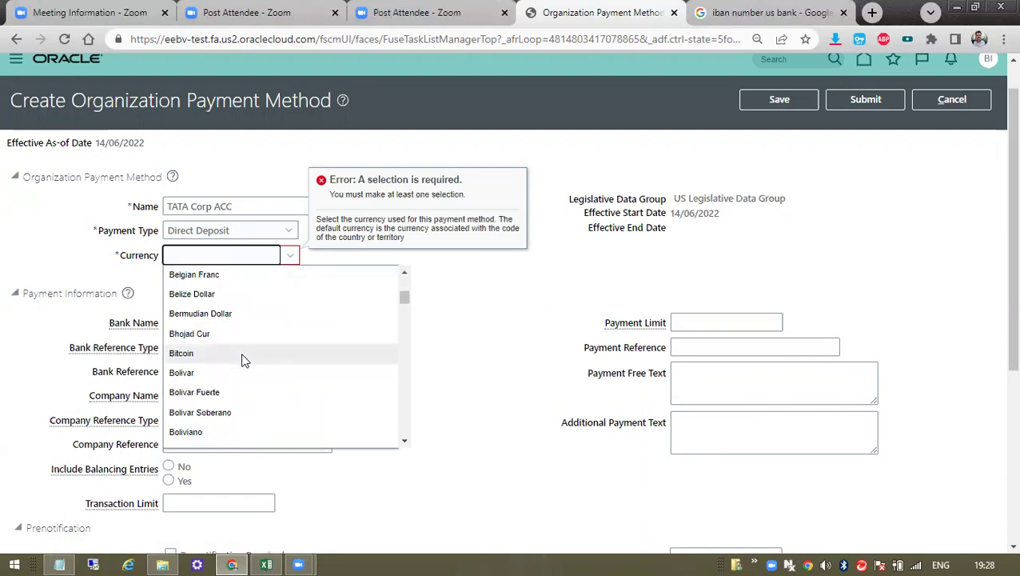
text(IND)
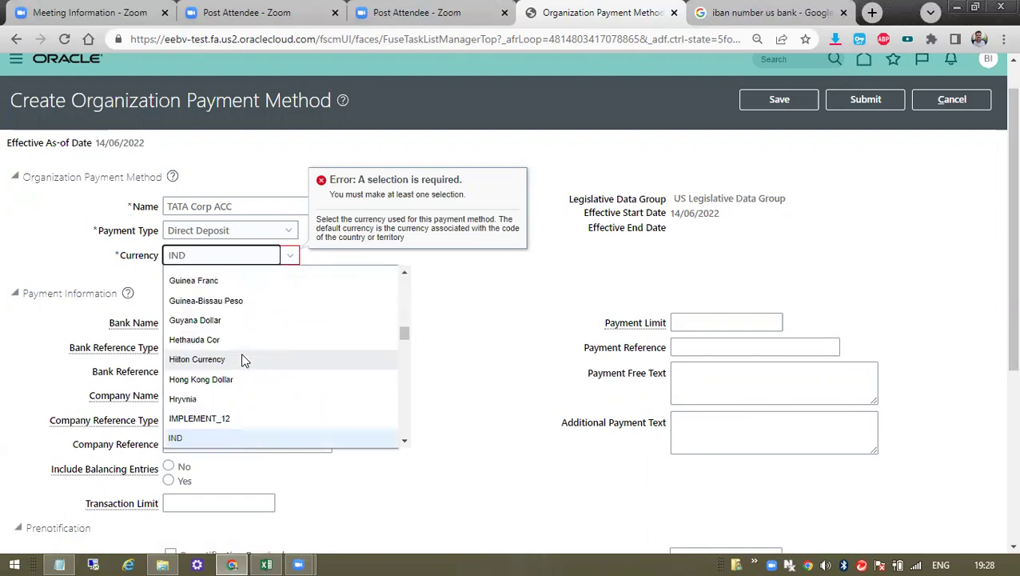
key(Down)
click(244, 440)
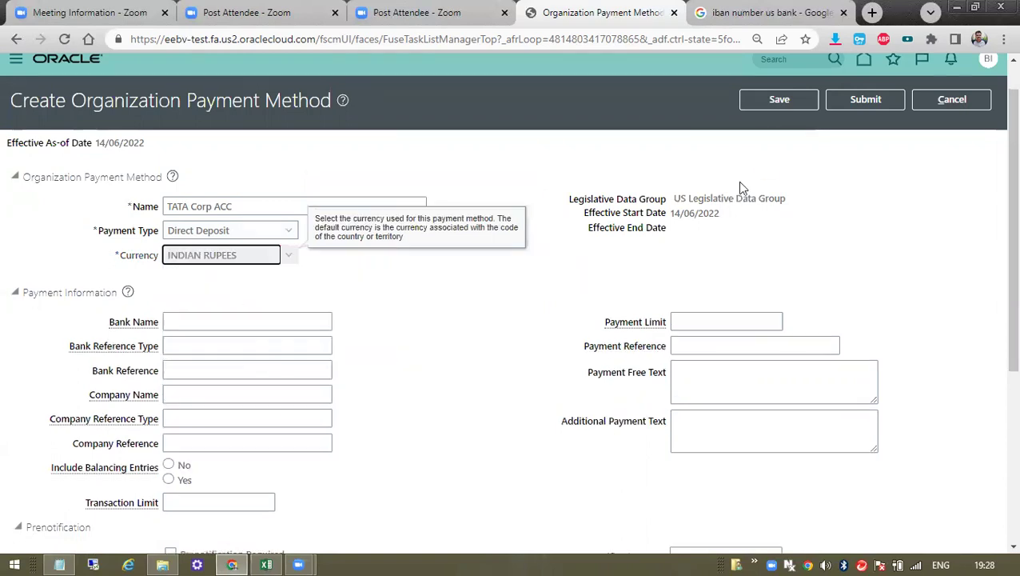
click(792, 108)
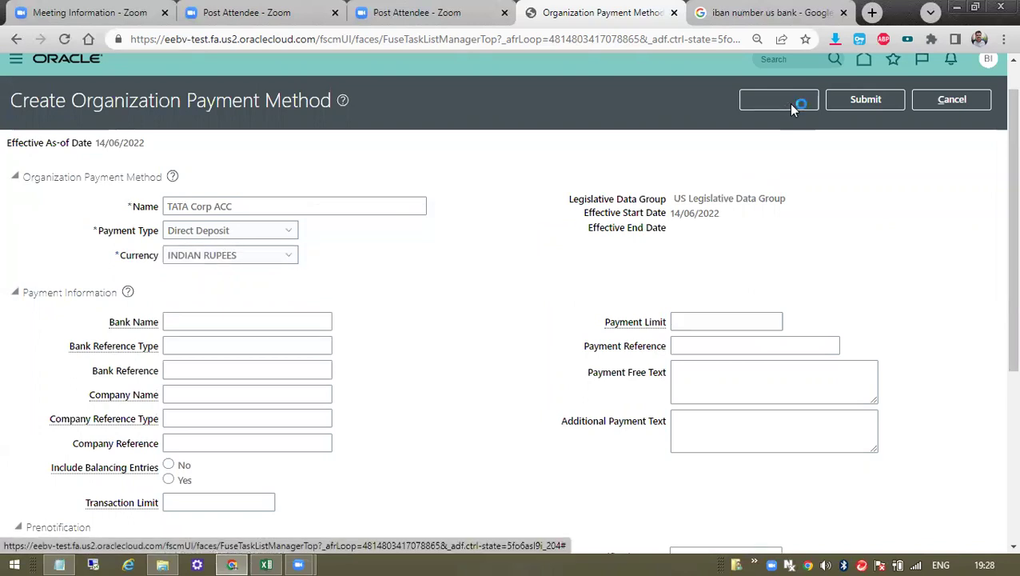
scroll(504, 312, down, 4)
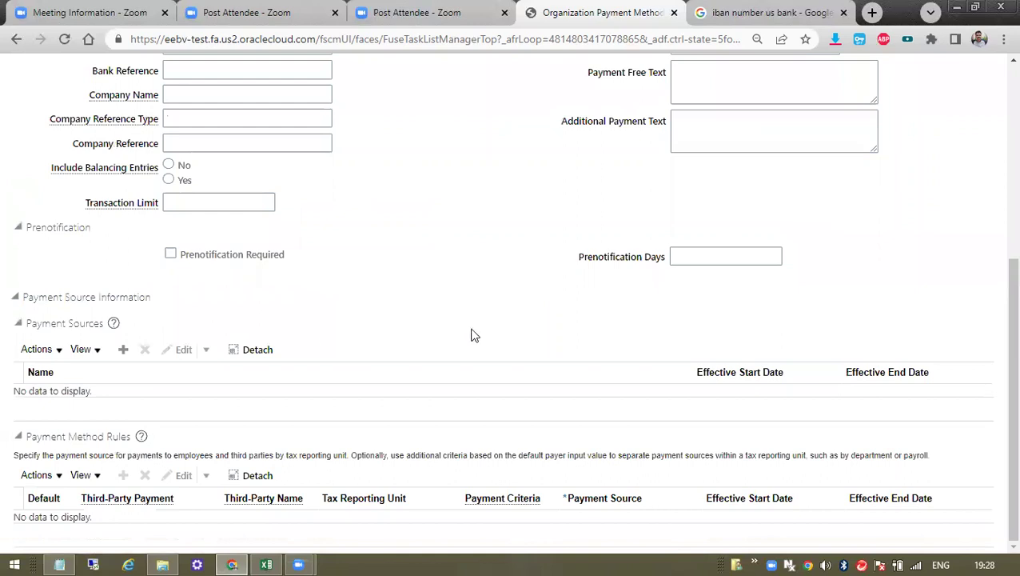
click(124, 352)
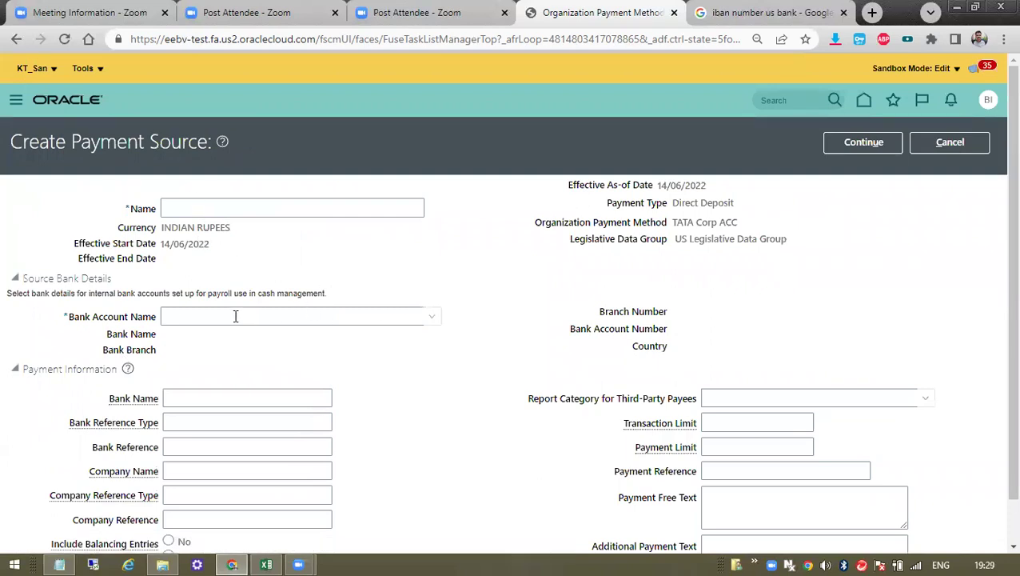
click(267, 565)
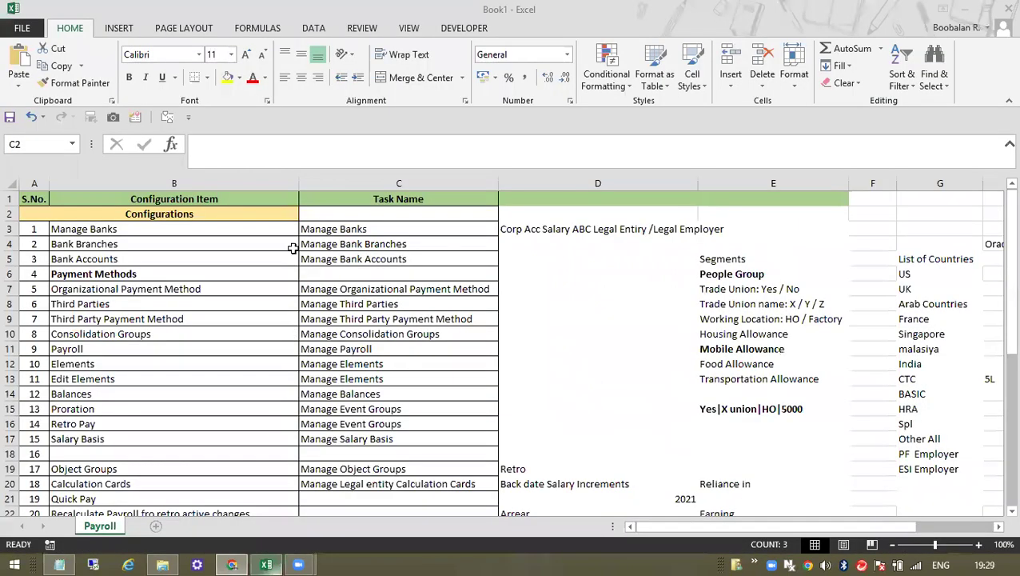
click(334, 230)
click(361, 259)
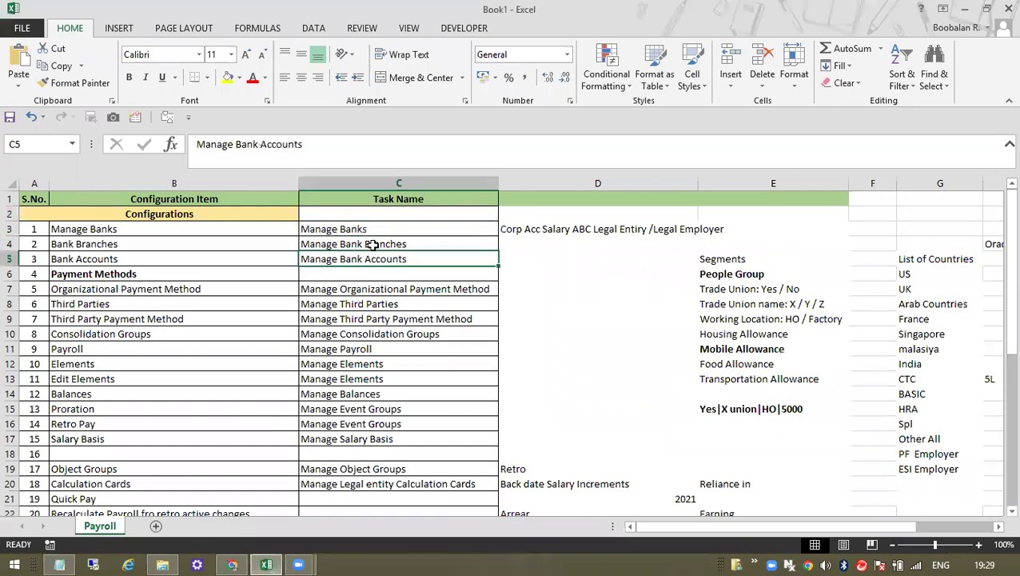
key(alt+Tab)
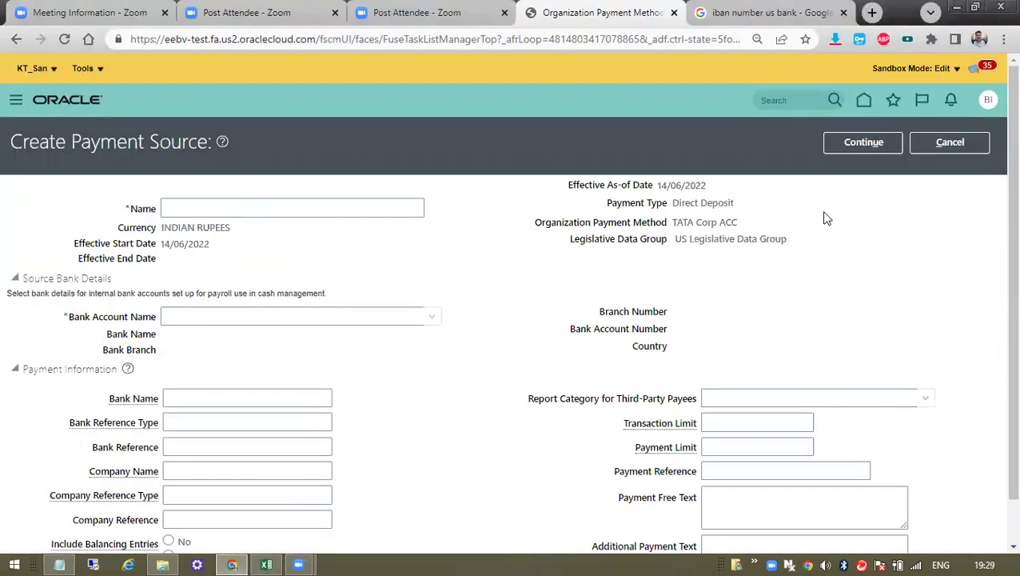
click(950, 142)
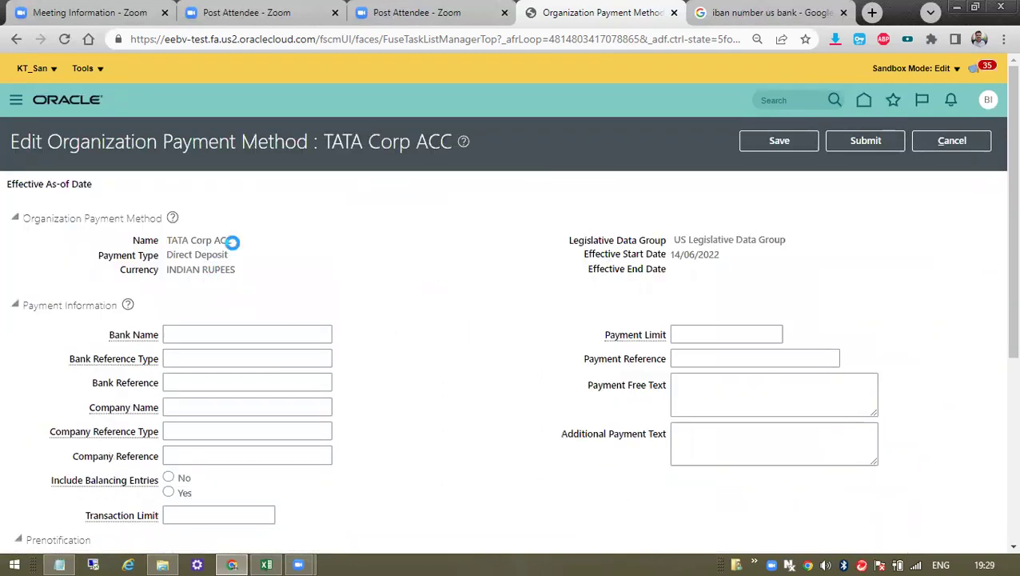
Review the saved payment method's name, heading and Payment Source Information section.
drag(171, 232, 243, 248)
scroll(321, 298, down, 4)
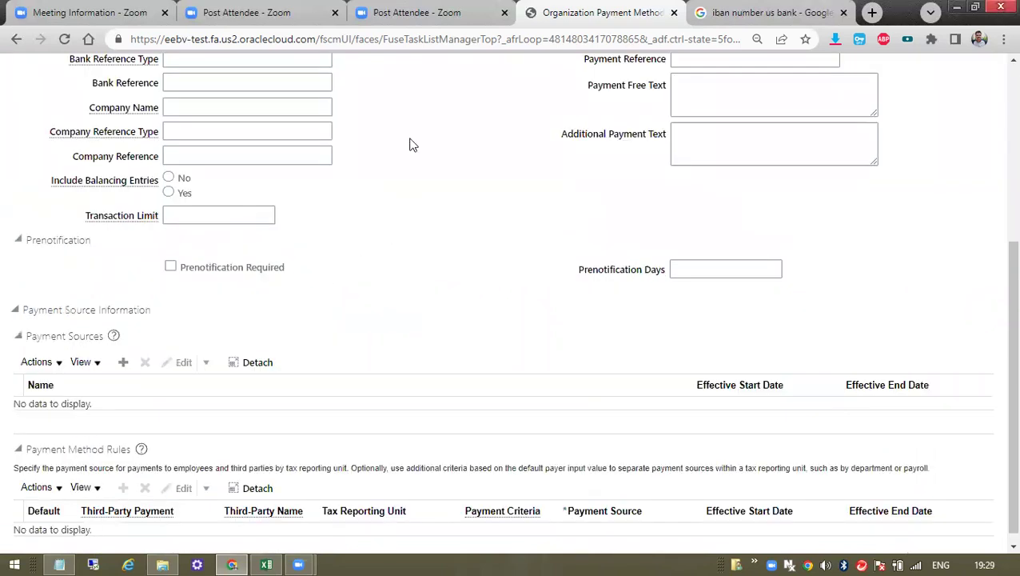
drag(53, 310, 155, 320)
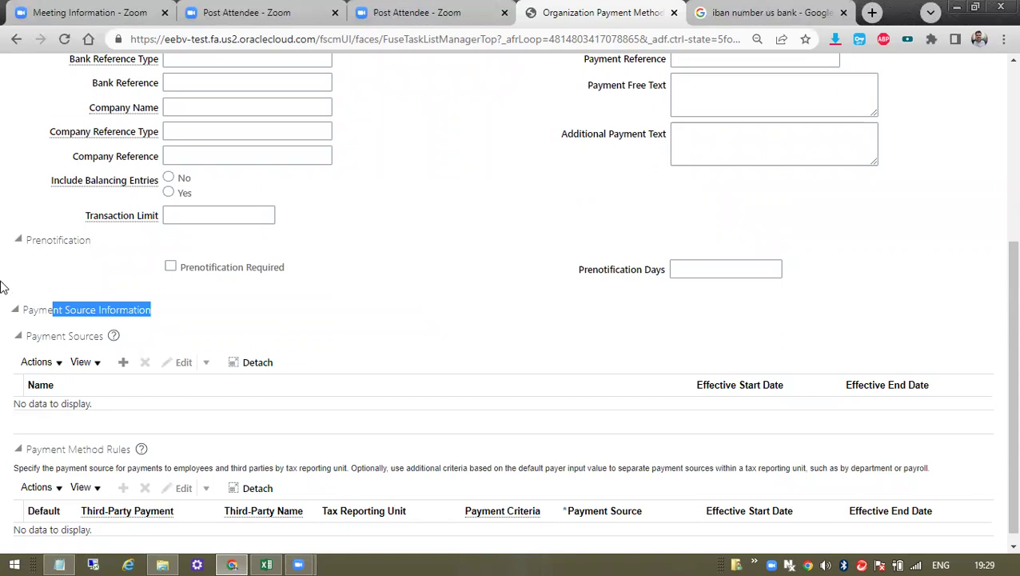
scroll(492, 349, up, 4)
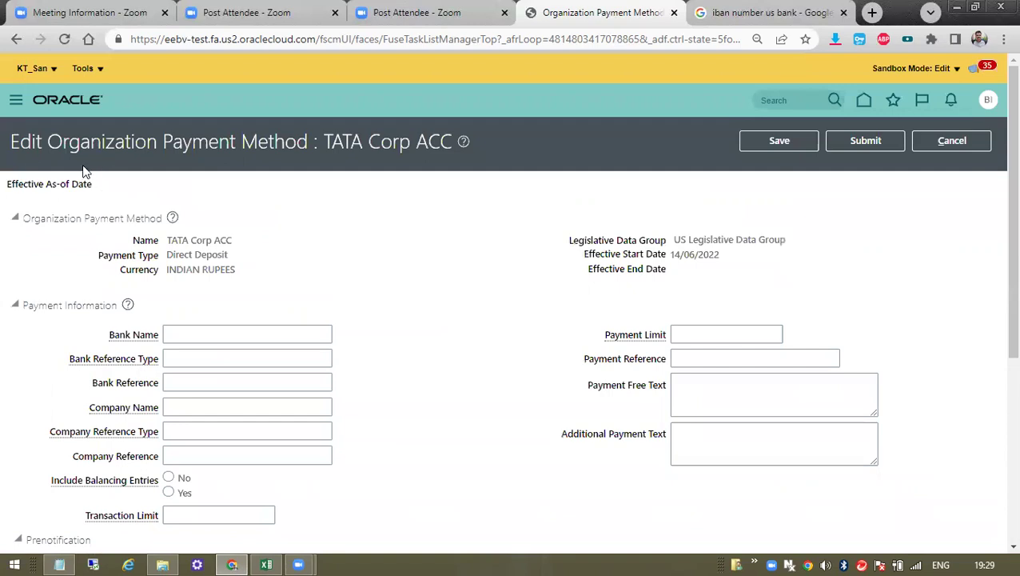
drag(63, 142, 307, 142)
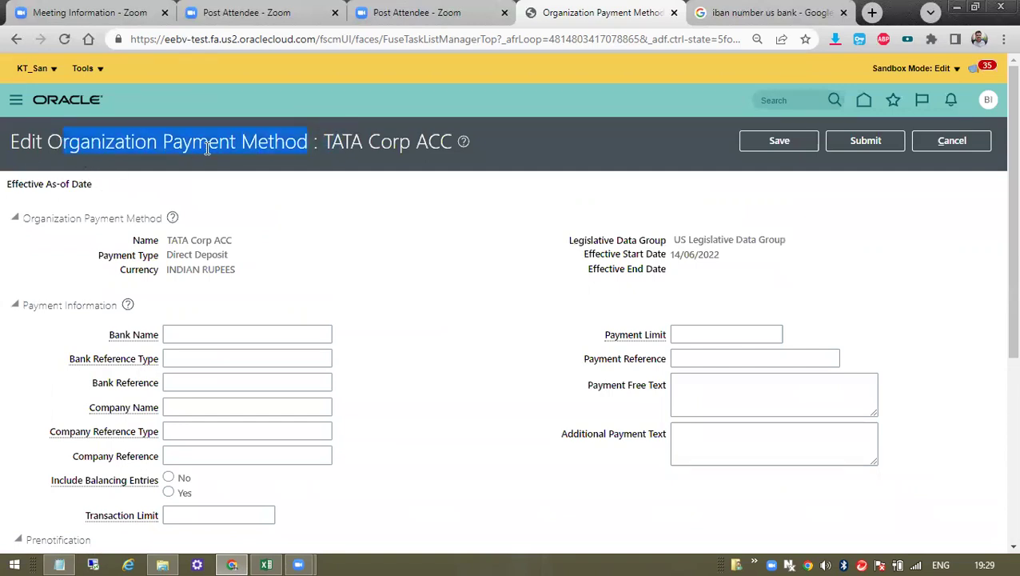
click(94, 147)
drag(52, 143, 308, 142)
Start a new payment source for TATA Corp ACC and name it SBI.
scroll(393, 336, down, 5)
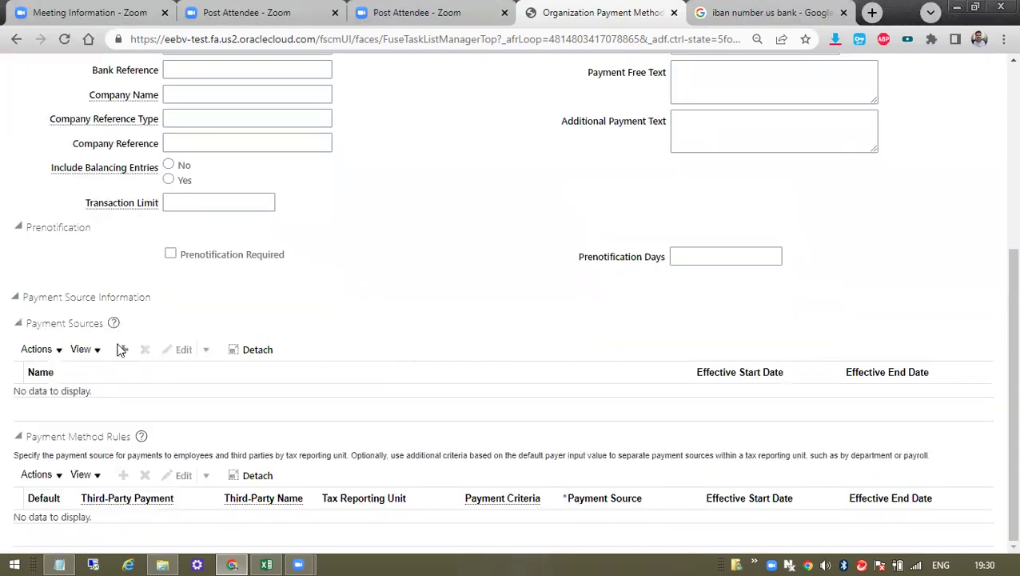
click(122, 350)
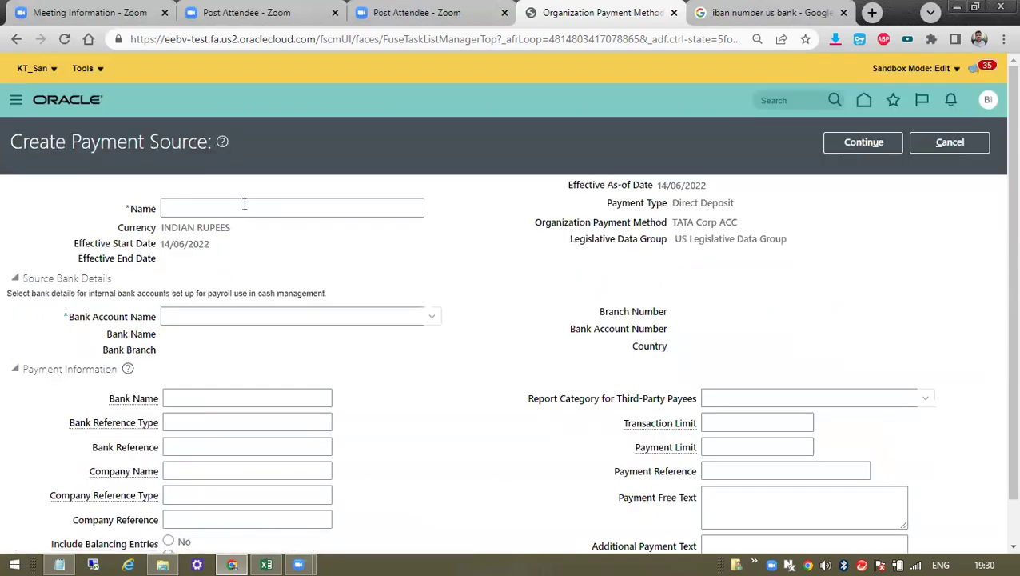
click(245, 206)
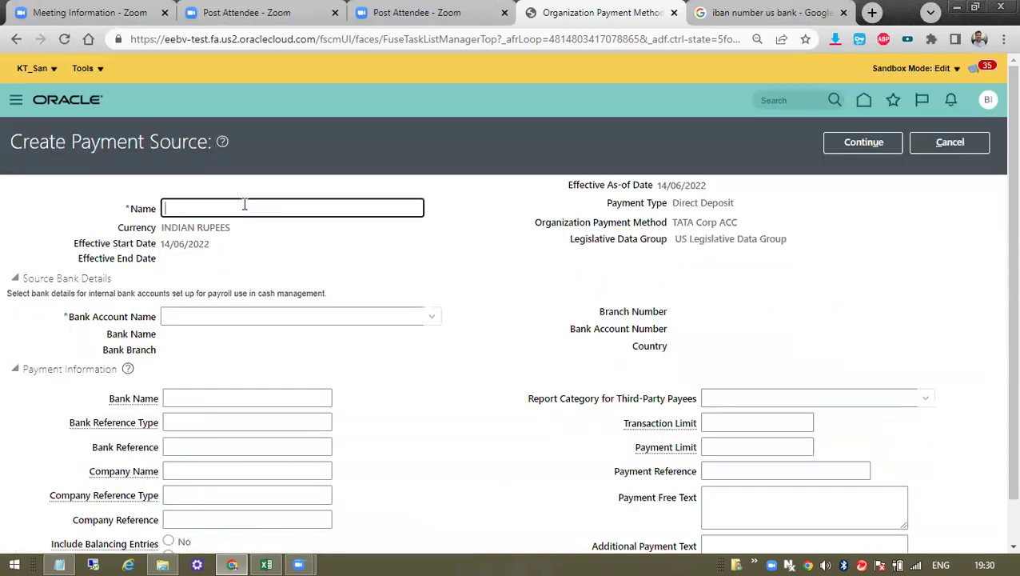
text(SSS)
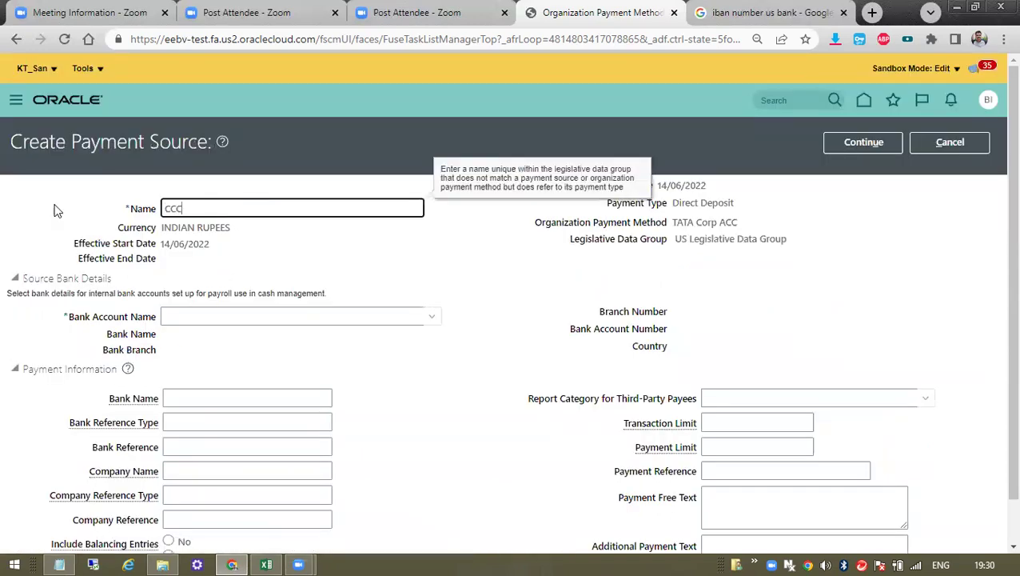
key(ctrl+a)
text(SBI)
Look through the available bank account names and search the accounts for the bank SBI.
click(393, 311)
click(433, 317)
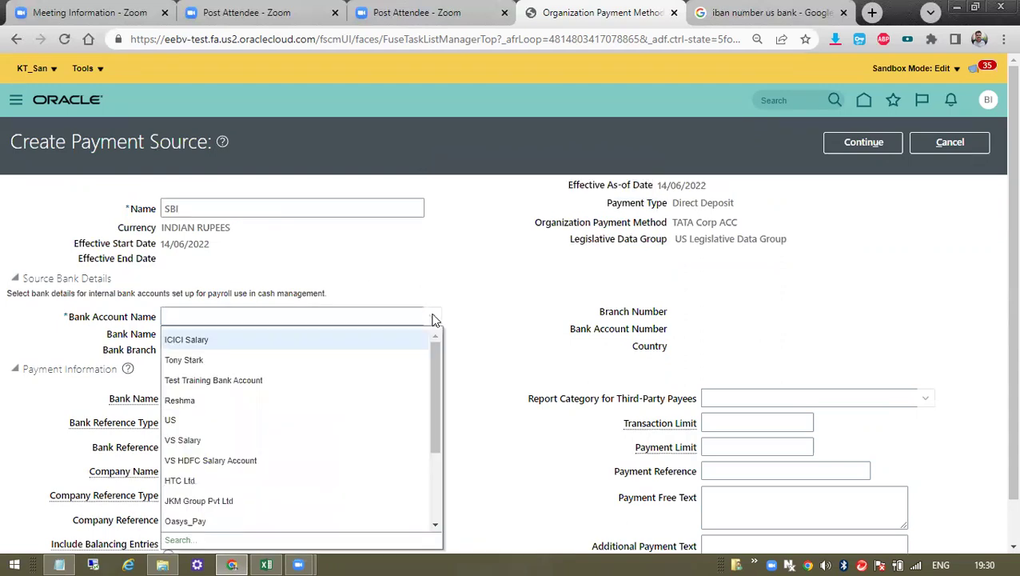
scroll(276, 419, down, 1)
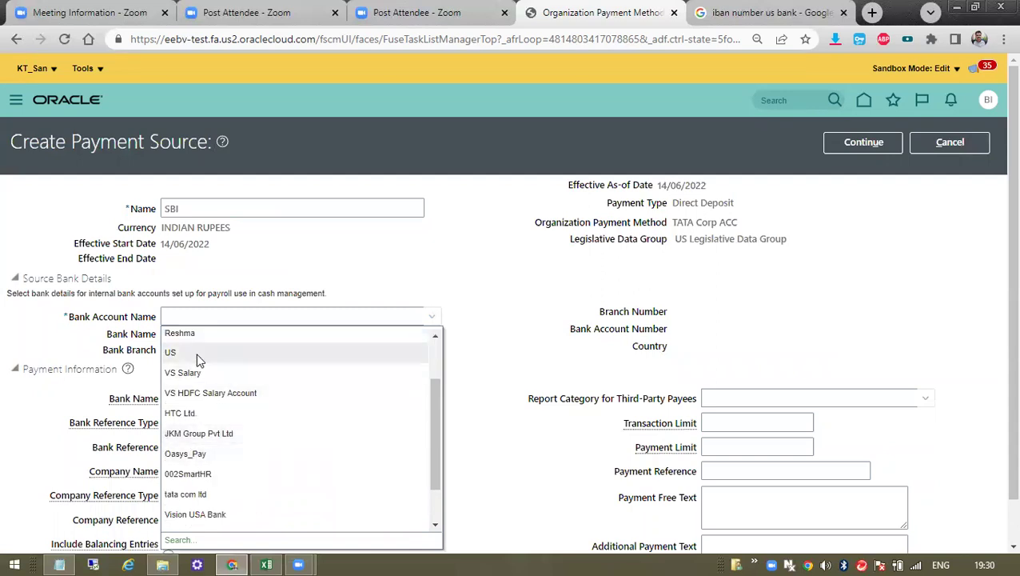
scroll(196, 447, down, 1)
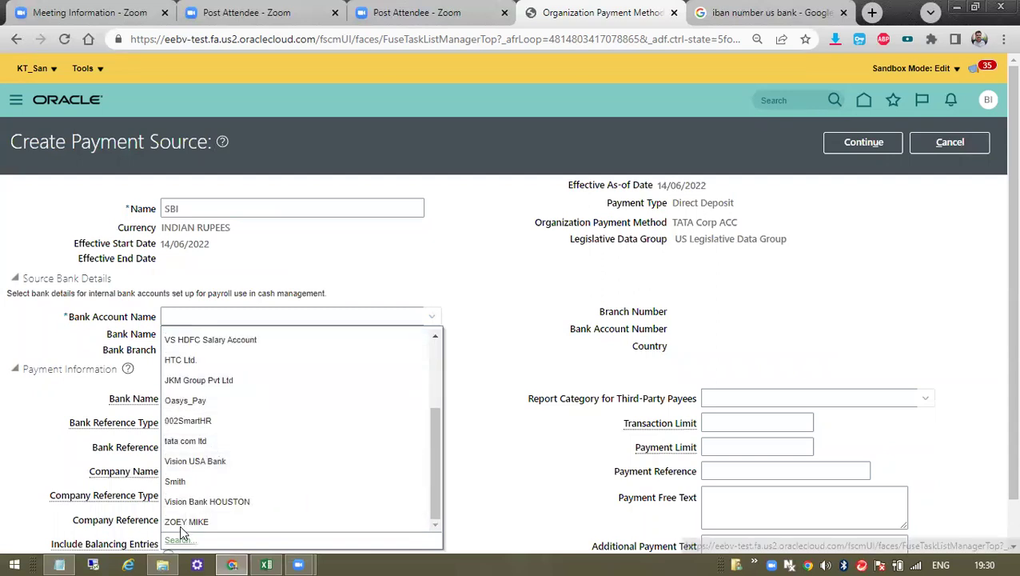
click(181, 522)
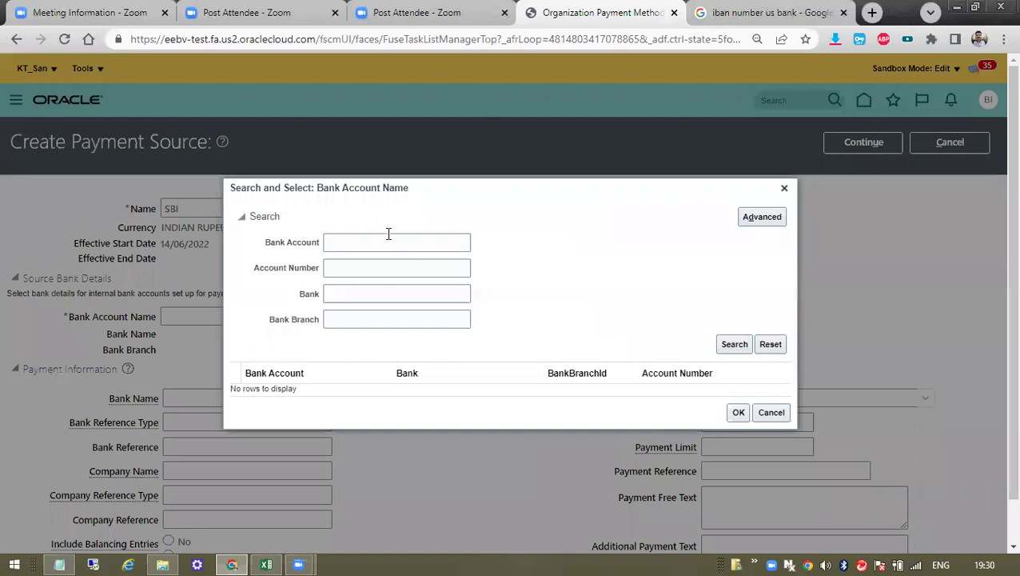
click(368, 300)
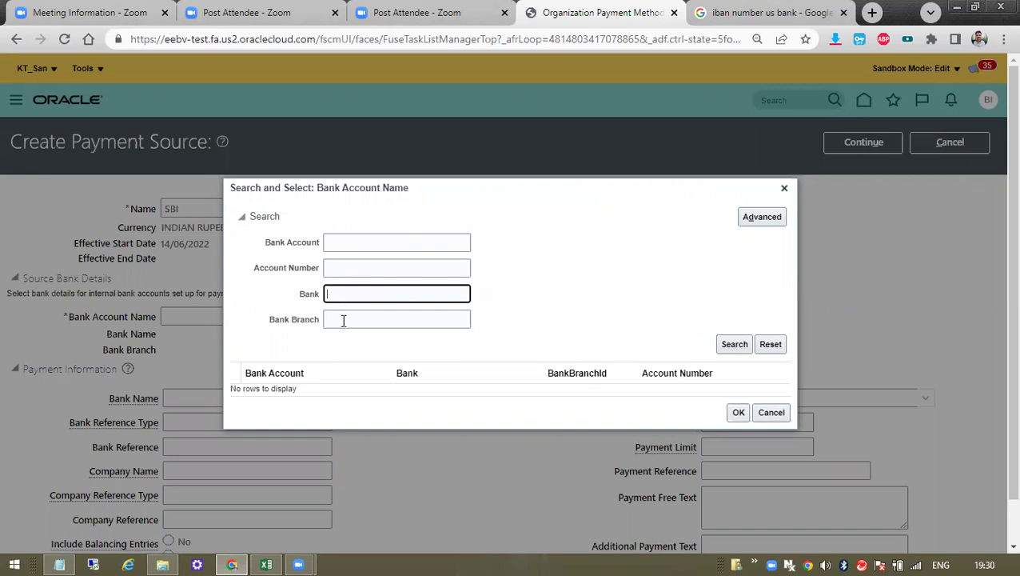
click(344, 320)
click(348, 292)
click(730, 343)
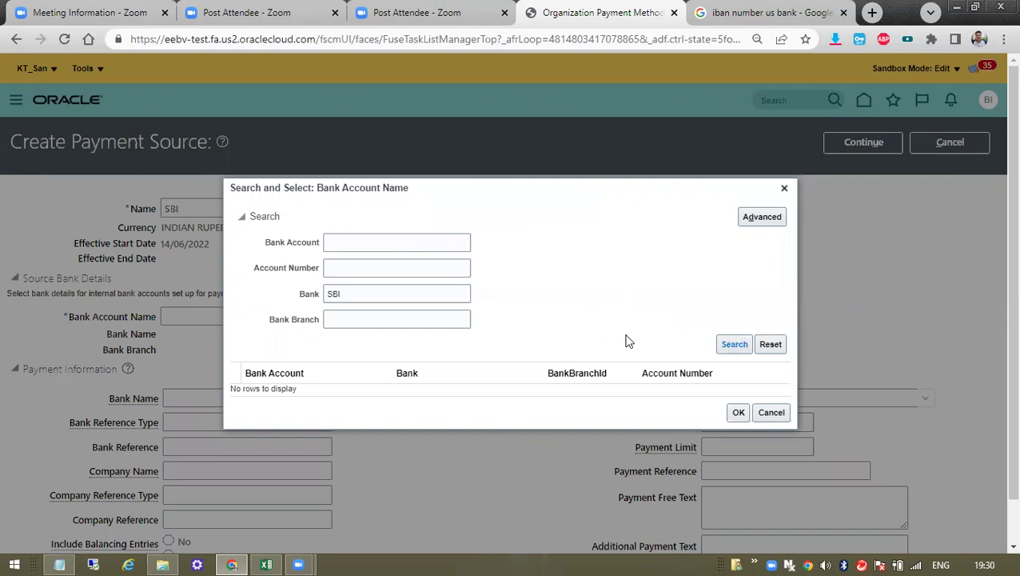
Clear the bank criterion, search the bank accounts by branch SBi, and close the account search.
click(303, 293)
key(BackSpace)
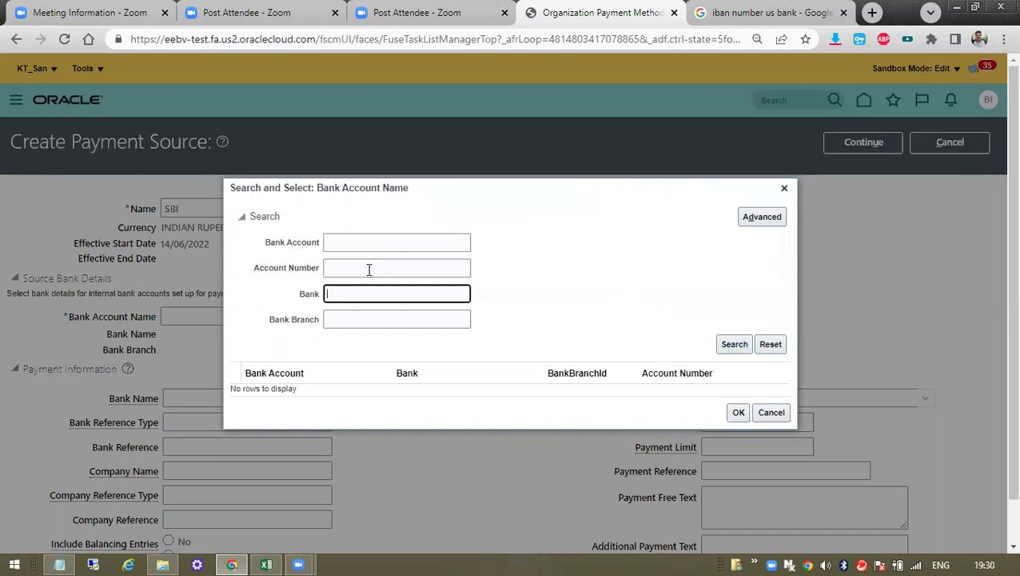
click(356, 321)
text(S)
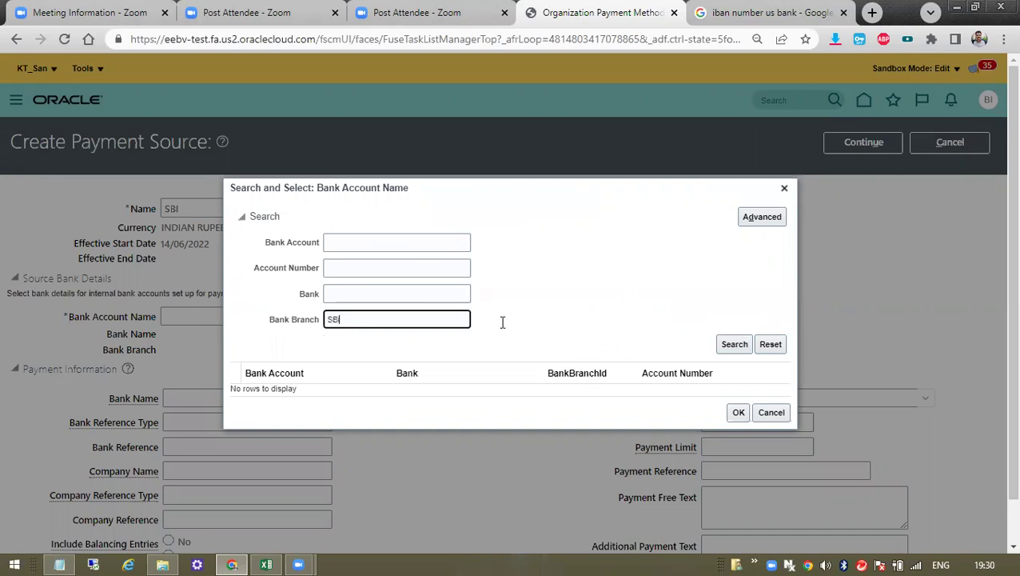
text(Bi)
click(728, 347)
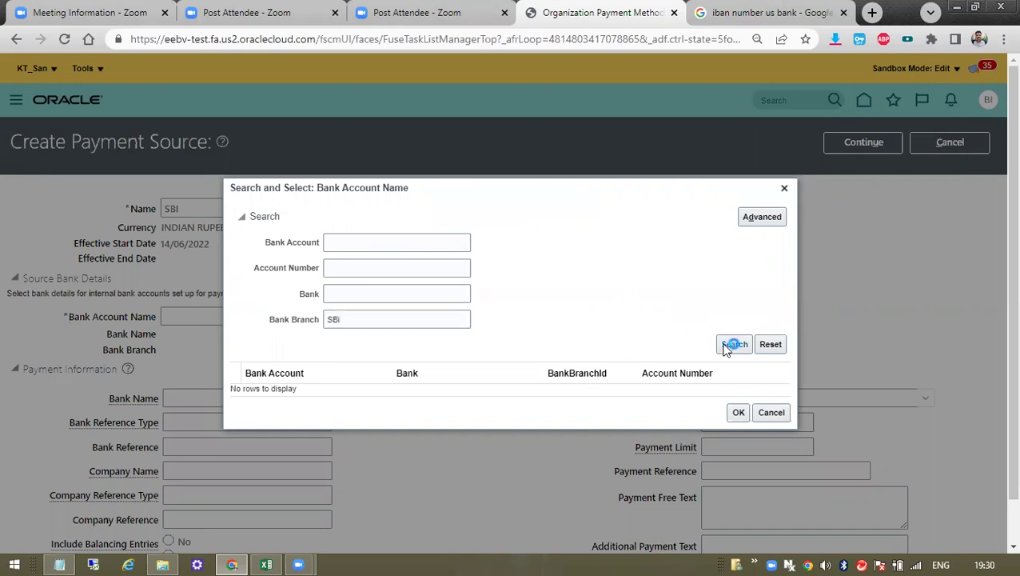
double_click(318, 320)
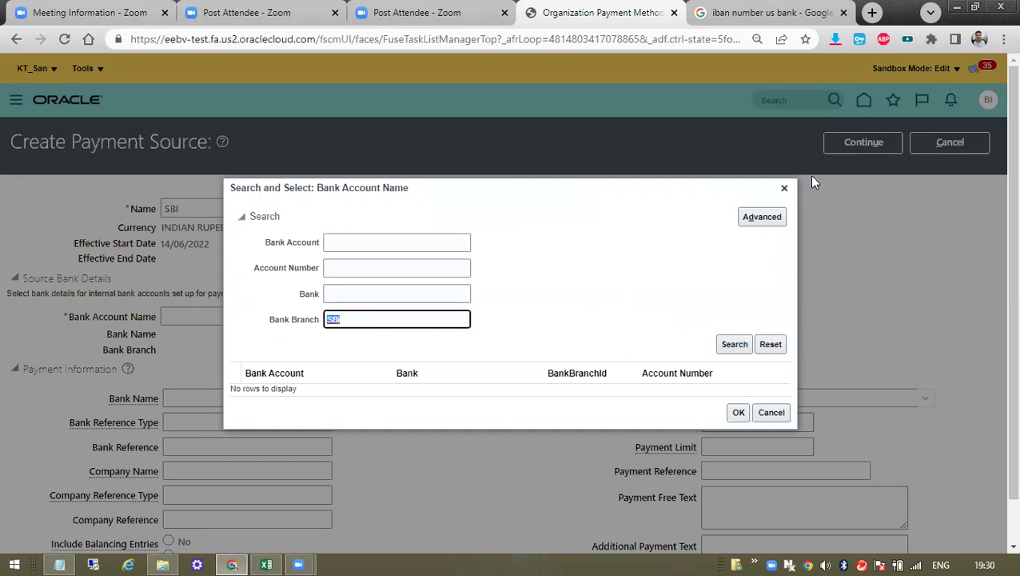
click(785, 188)
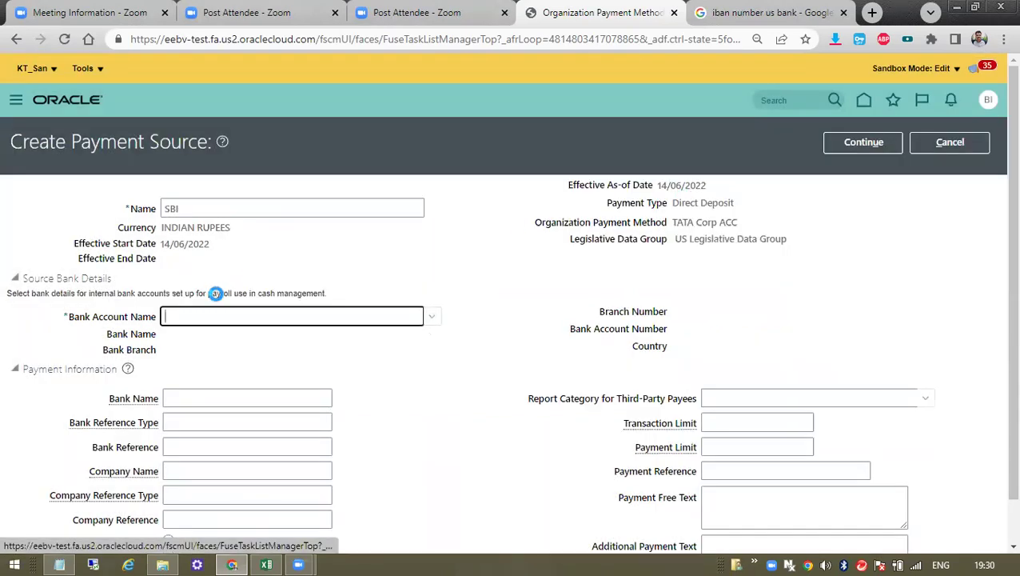
Select ICICI Salary as the source bank account and check its bank name, branch and account number.
click(430, 315)
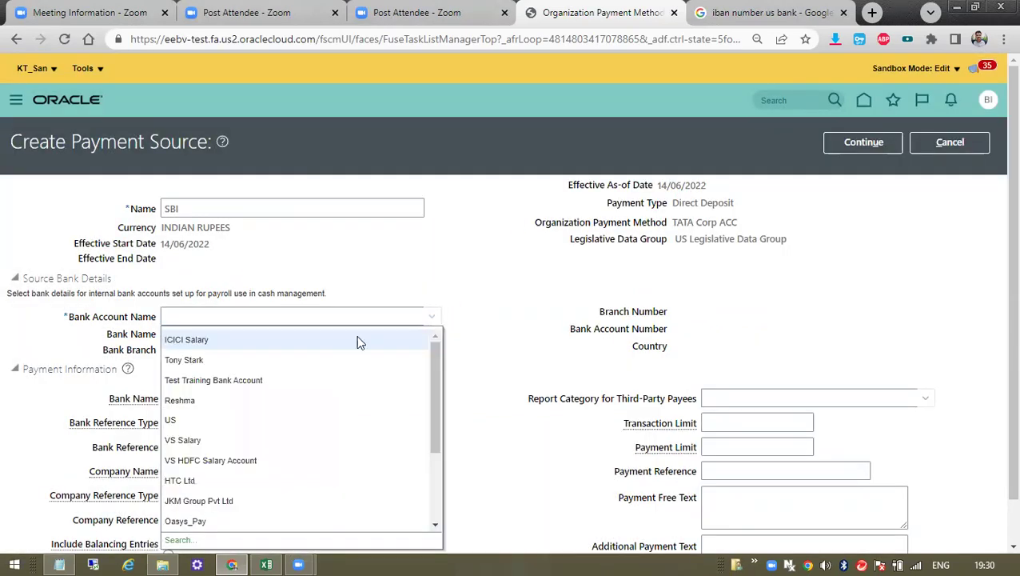
click(213, 343)
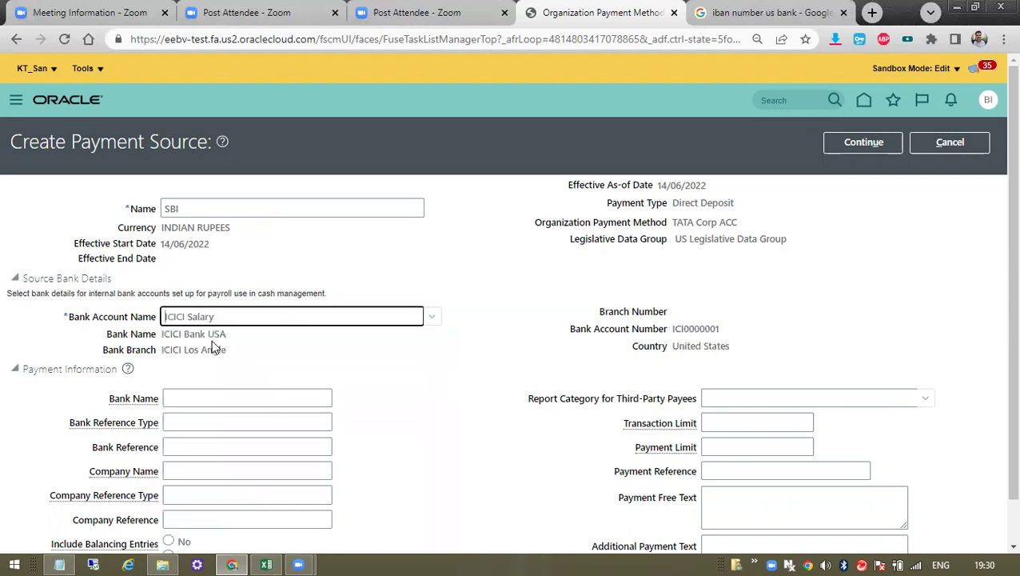
drag(140, 343, 244, 344)
drag(162, 350, 247, 352)
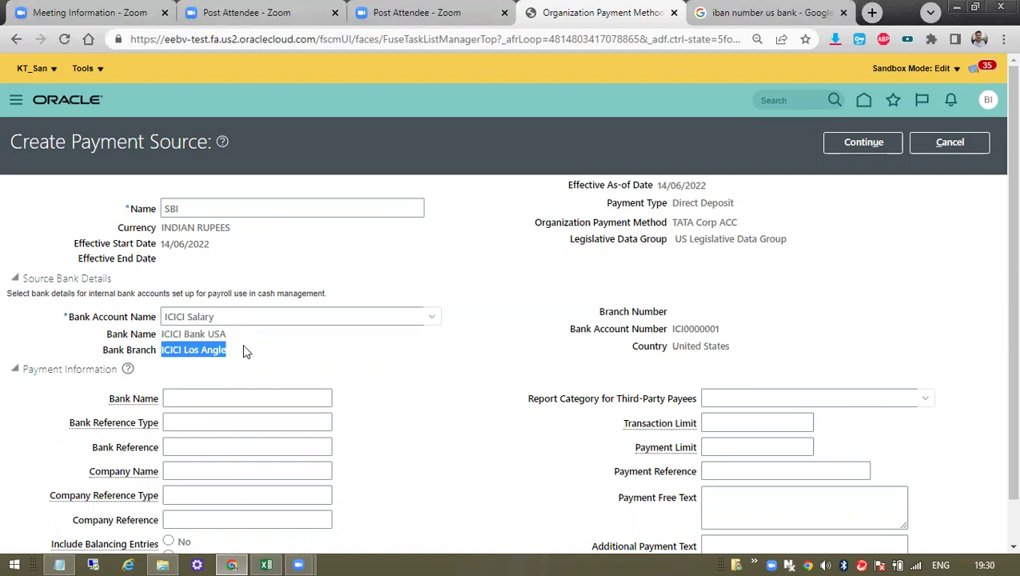
drag(652, 331, 741, 336)
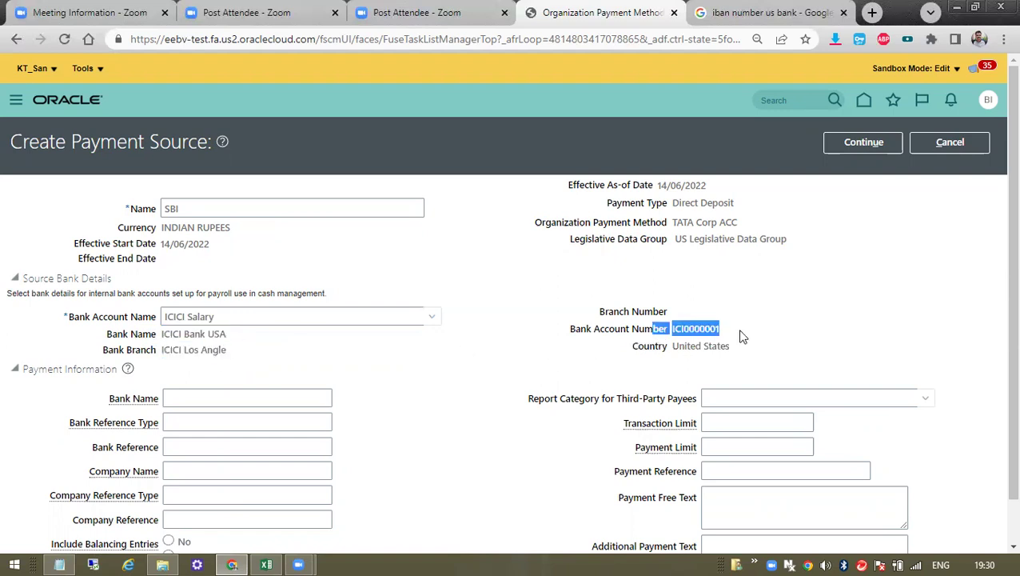
Check the source bank details including the country, and compare them with the bank setup tasks in the Excel payroll list.
drag(649, 347, 737, 350)
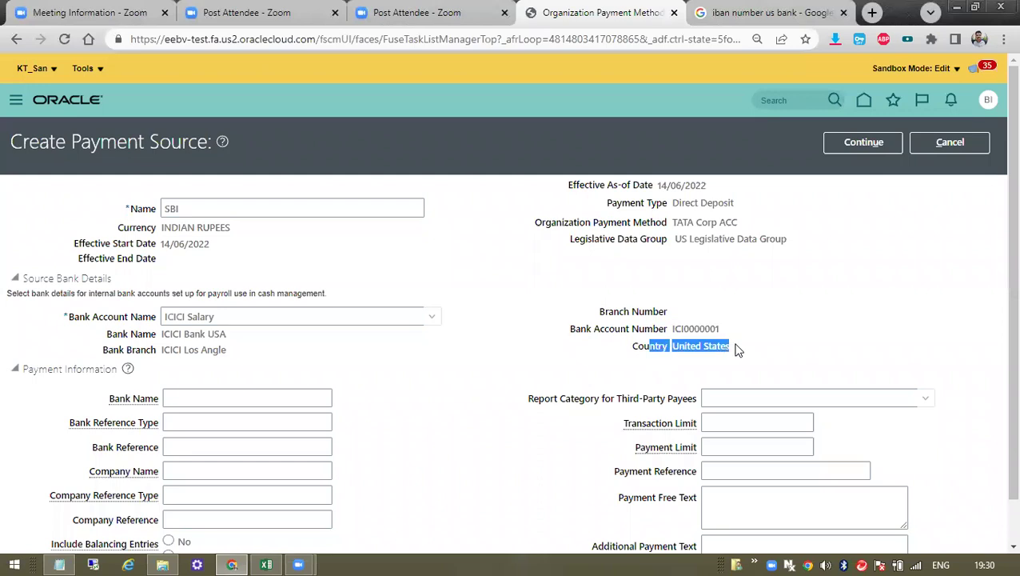
drag(62, 317, 752, 356)
click(267, 564)
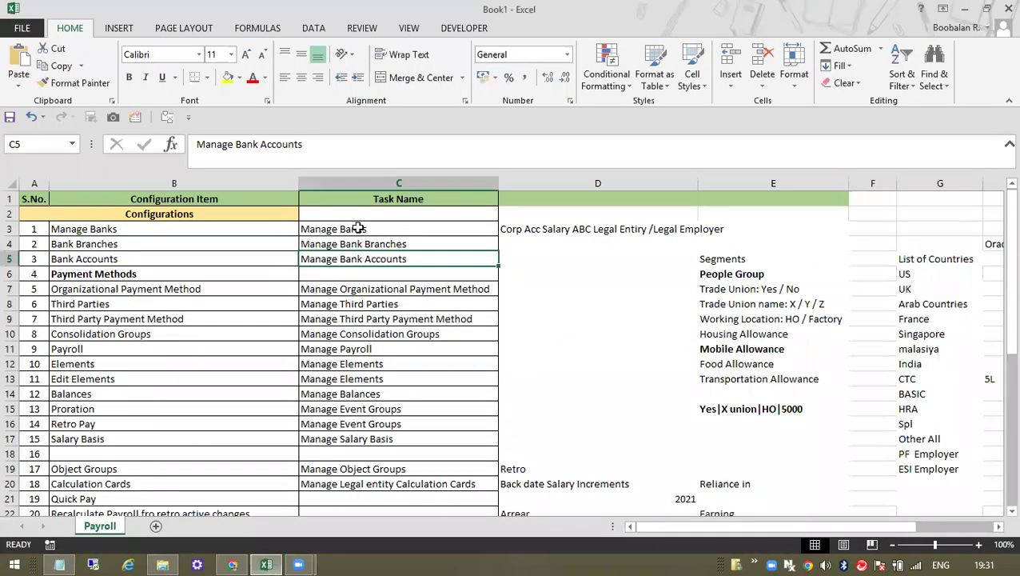
drag(356, 229, 364, 257)
key(alt+Tab)
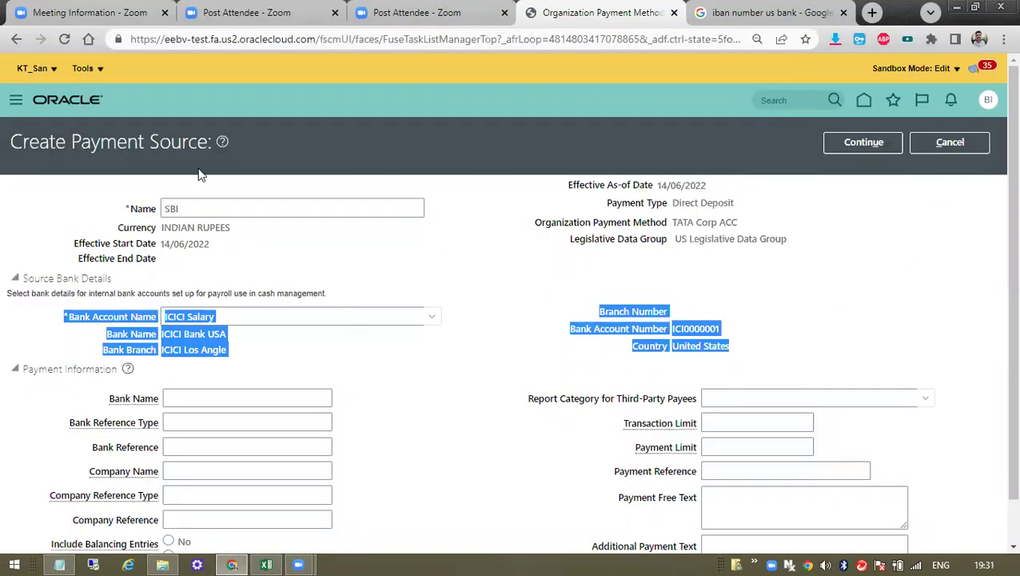
Examine the optional payment information fields of the new payment source against its source bank details.
click(221, 377)
scroll(272, 382, down, 1)
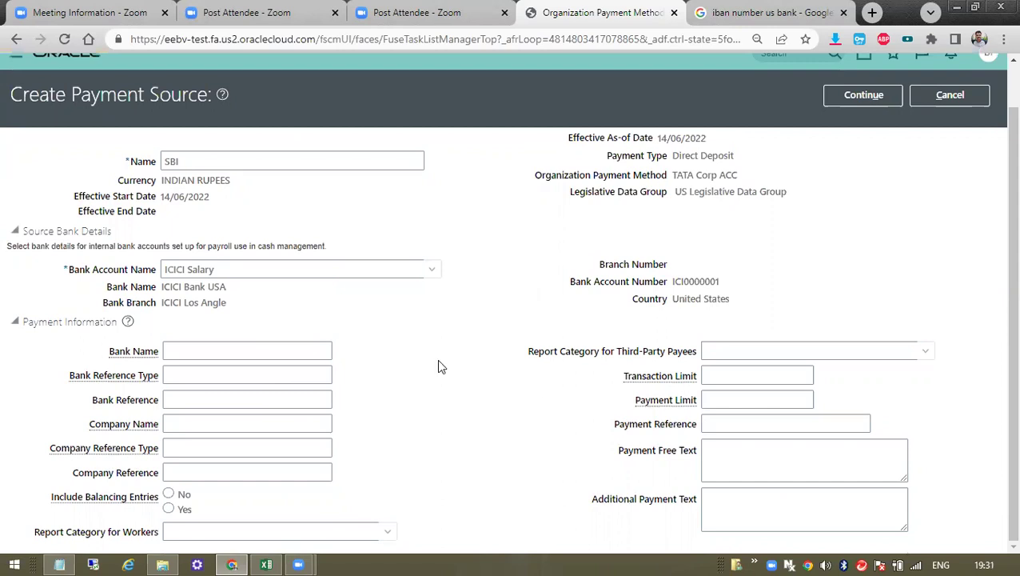
click(234, 354)
click(201, 375)
click(202, 424)
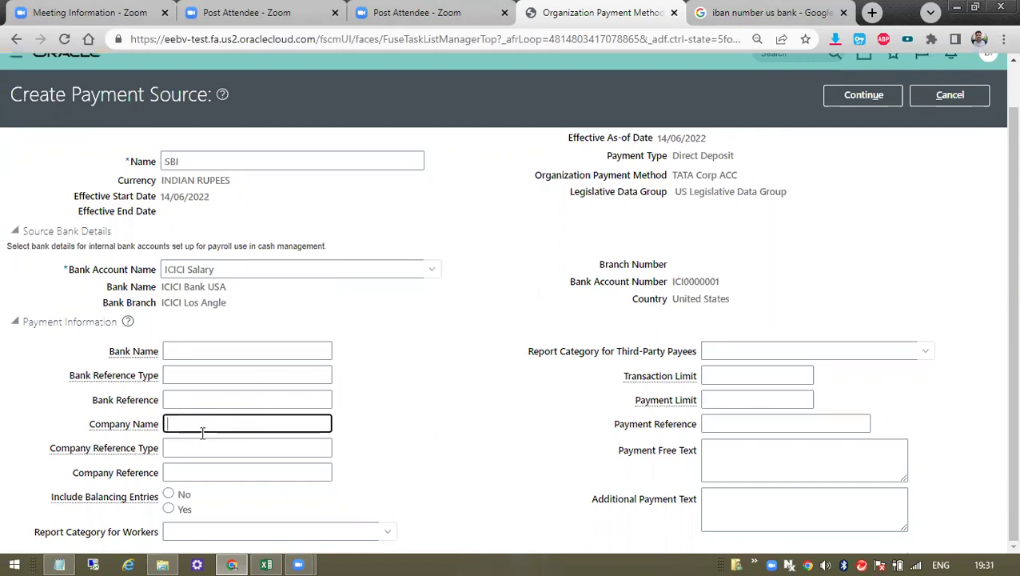
click(214, 462)
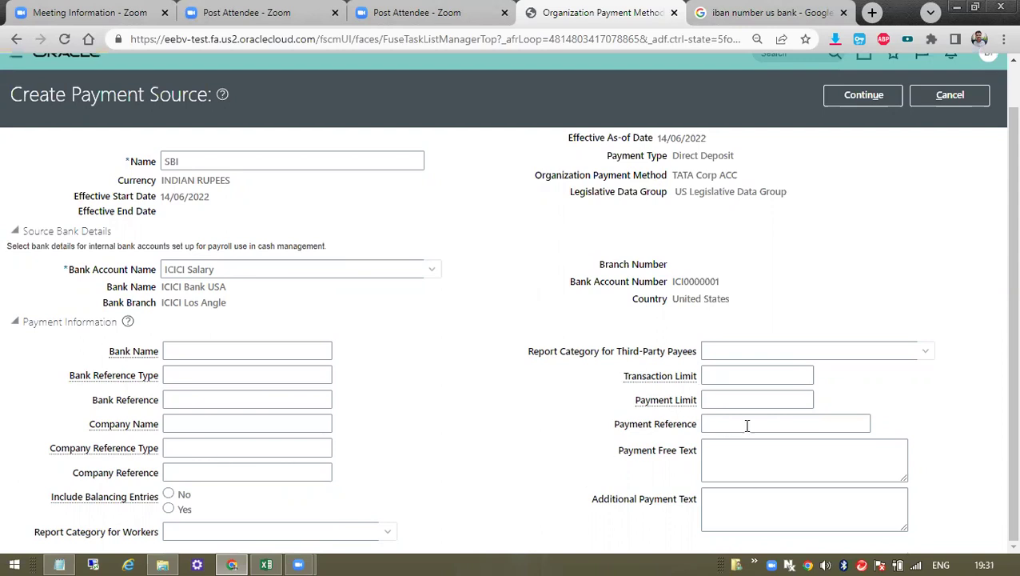
scroll(399, 303, up, 1)
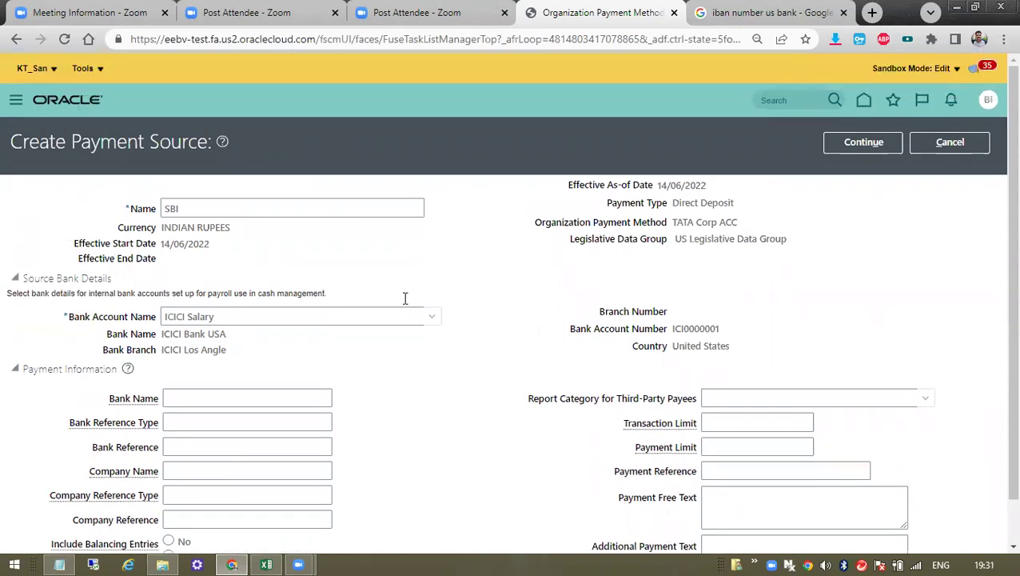
drag(67, 316, 640, 312)
click(76, 331)
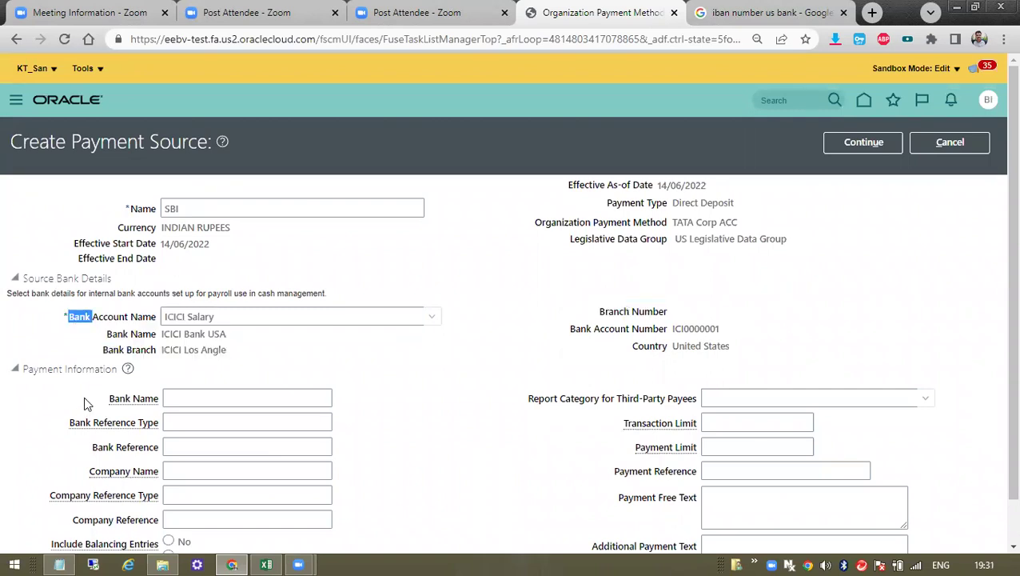
drag(89, 402, 768, 497)
click(512, 375)
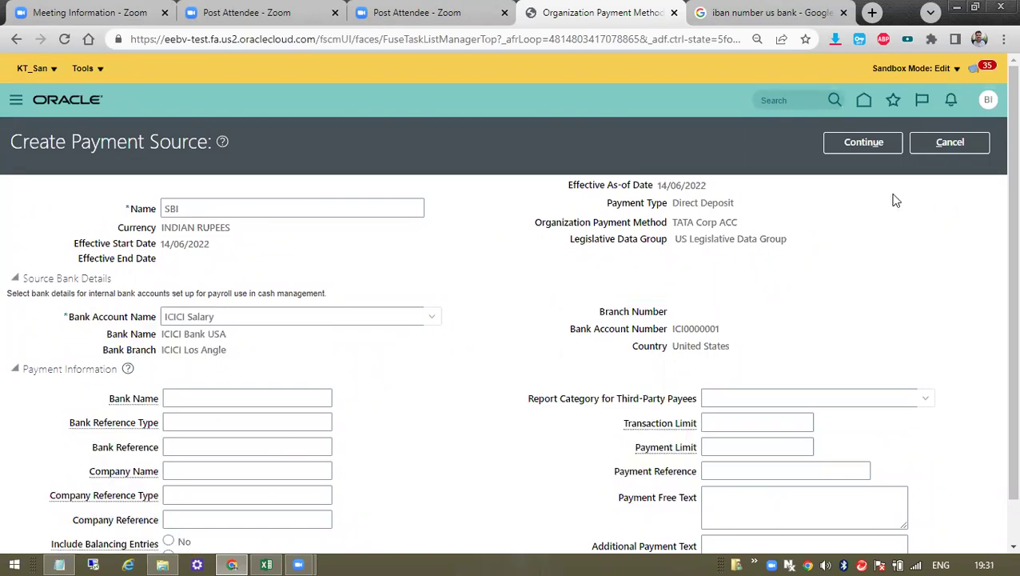
Cancel creating the payment source SBI and leave the TATA Corp ACC payment method without saving or submitting.
click(946, 147)
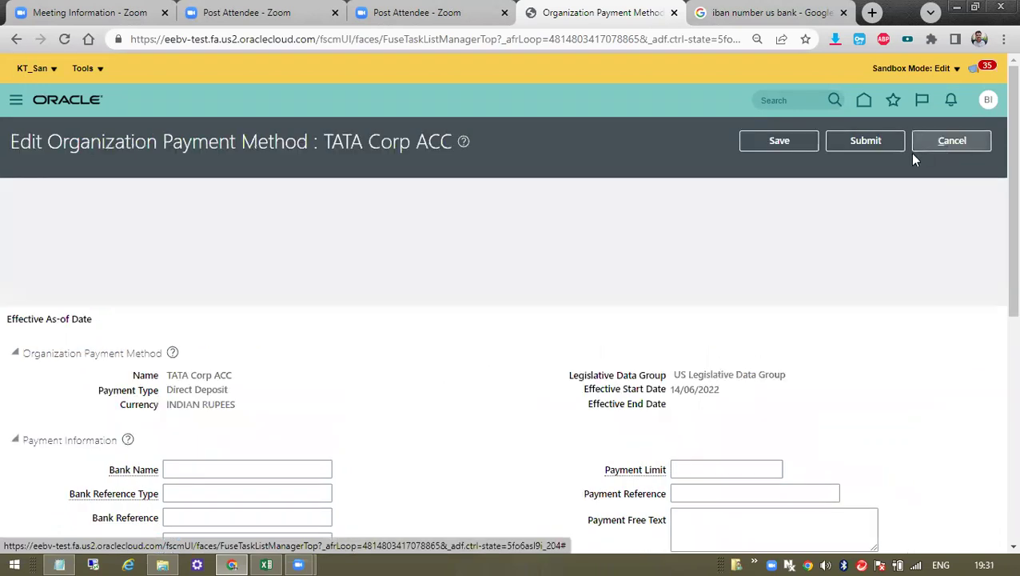
scroll(602, 324, down, 4)
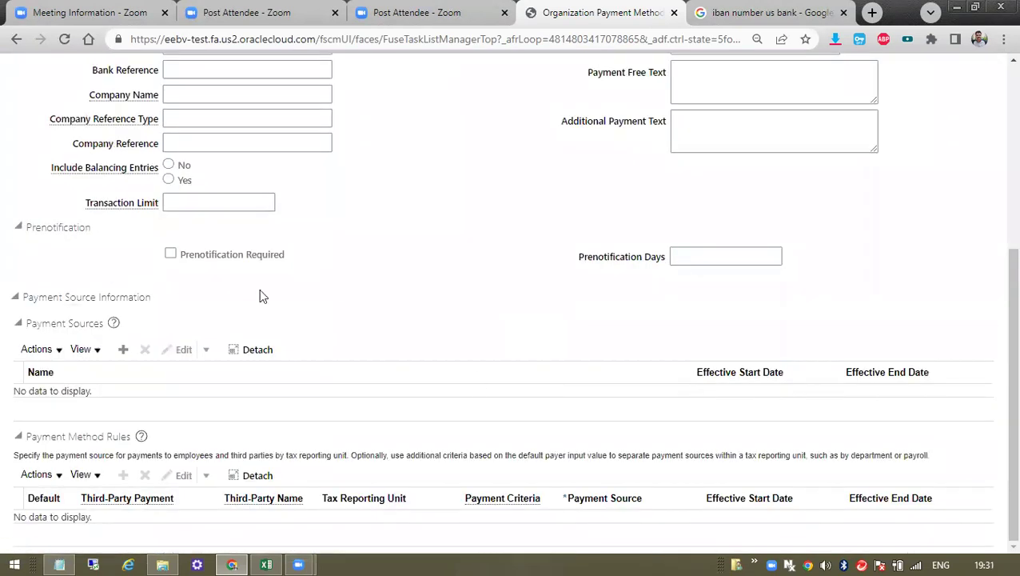
scroll(435, 214, up, 4)
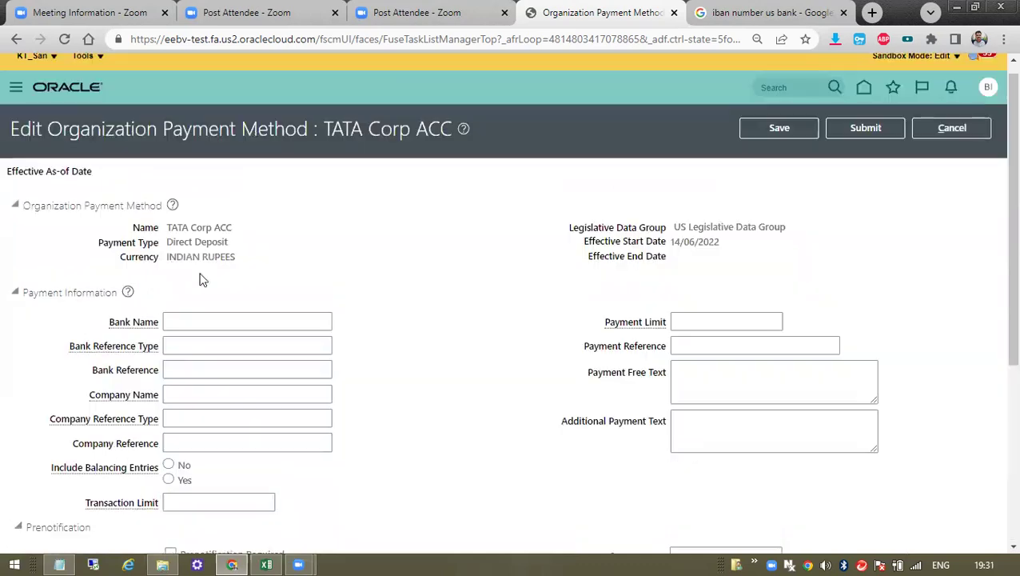
click(982, 132)
Review the Manage Third Parties, Manage Bank Accounts, Manage Banks and Manage Bank Branches tasks in the Excel payroll list.
key(alt+Tab)
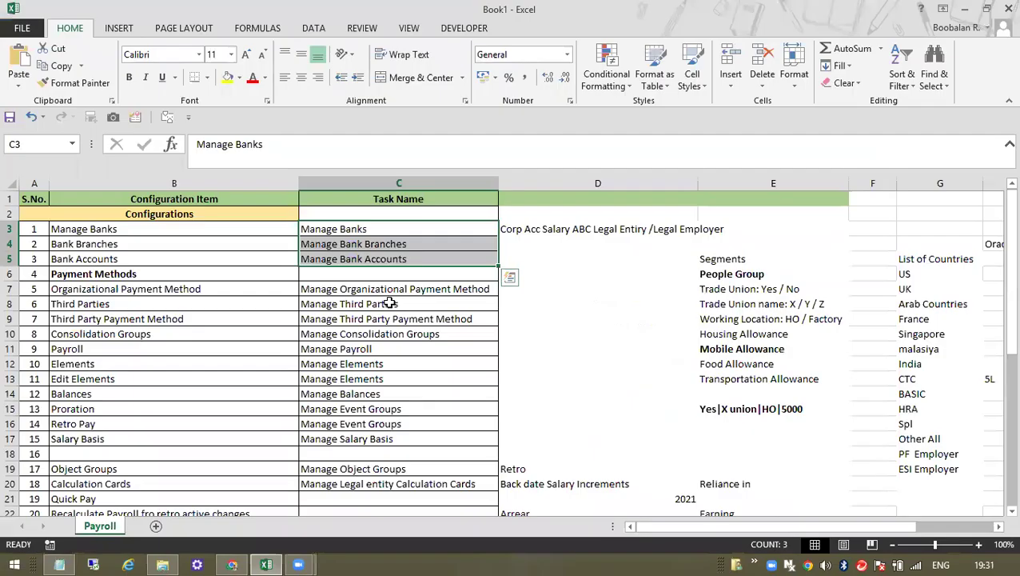
click(390, 304)
key(alt+Tab)
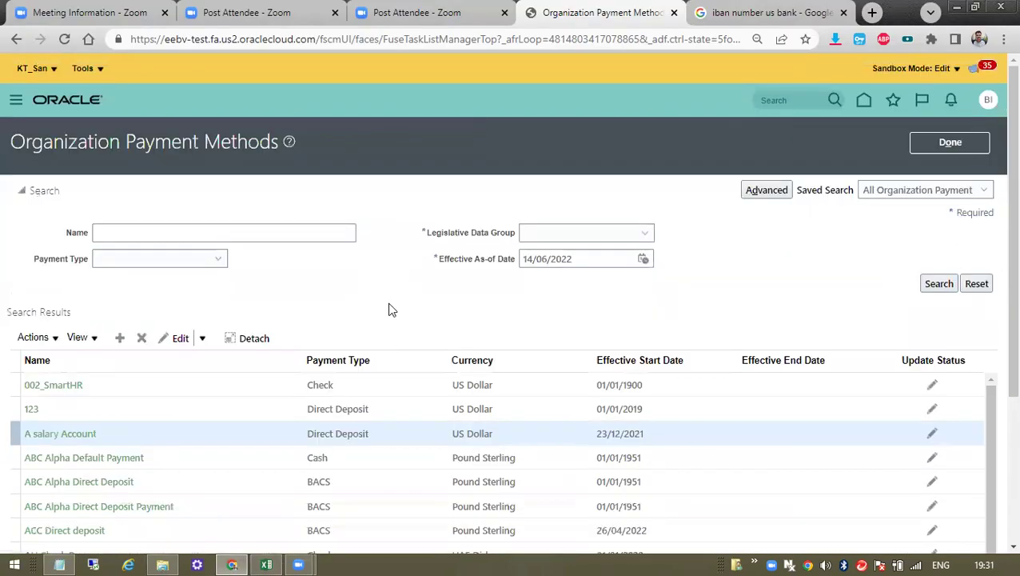
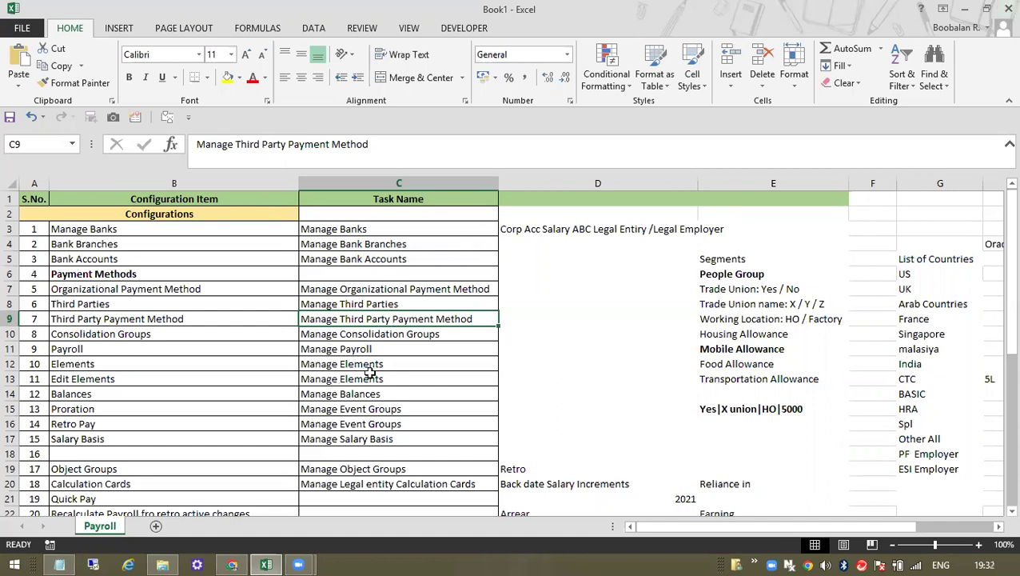
click(424, 258)
click(423, 228)
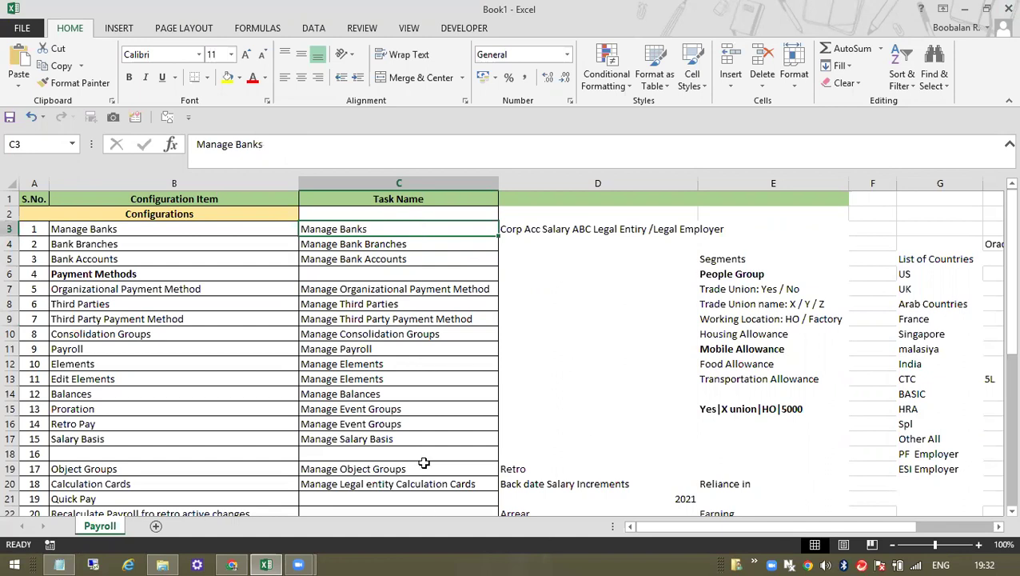
click(440, 241)
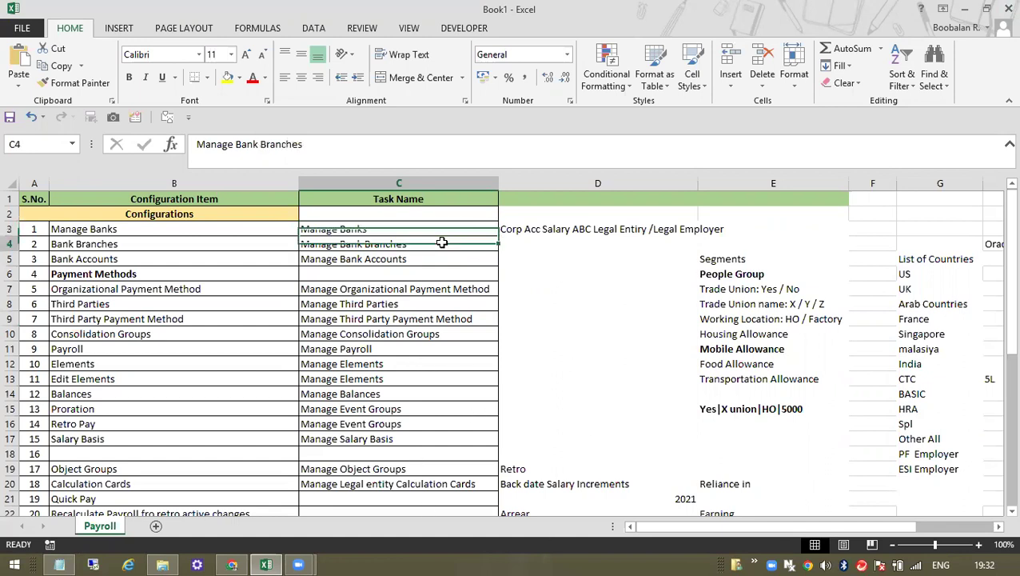
Go through the Task Name column from Manage Banks to Manage Legal entity Calculation Cards, selecting C3:C20.
drag(323, 217, 358, 382)
scroll(360, 444, down, 3)
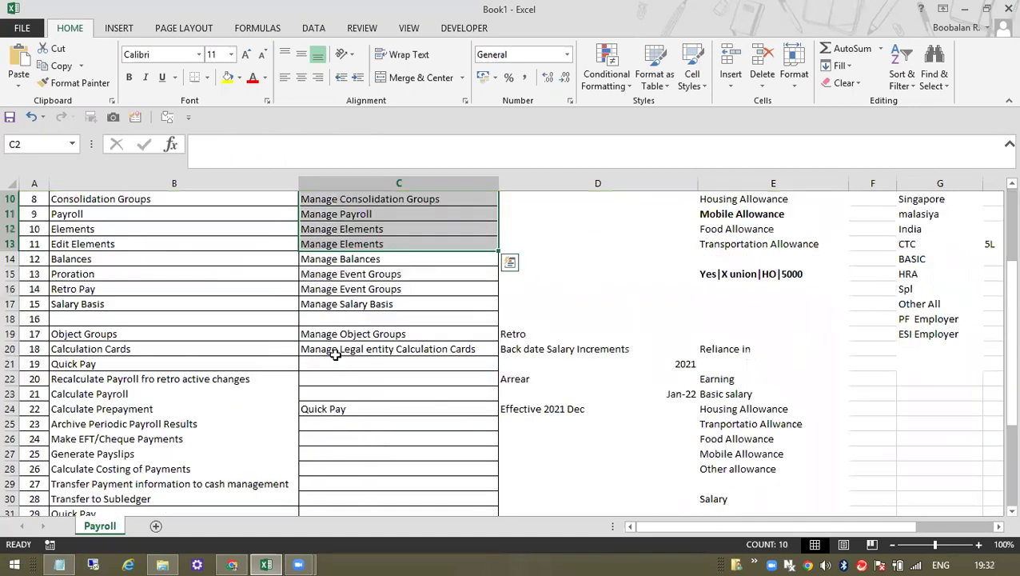
drag(336, 355, 352, 214)
scroll(357, 260, up, 2)
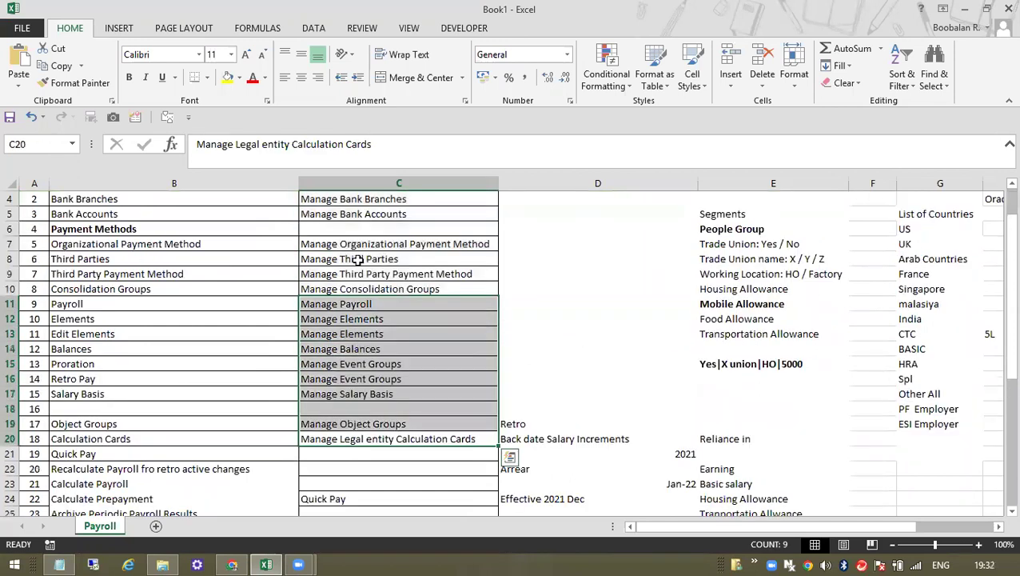
scroll(366, 253, up, 1)
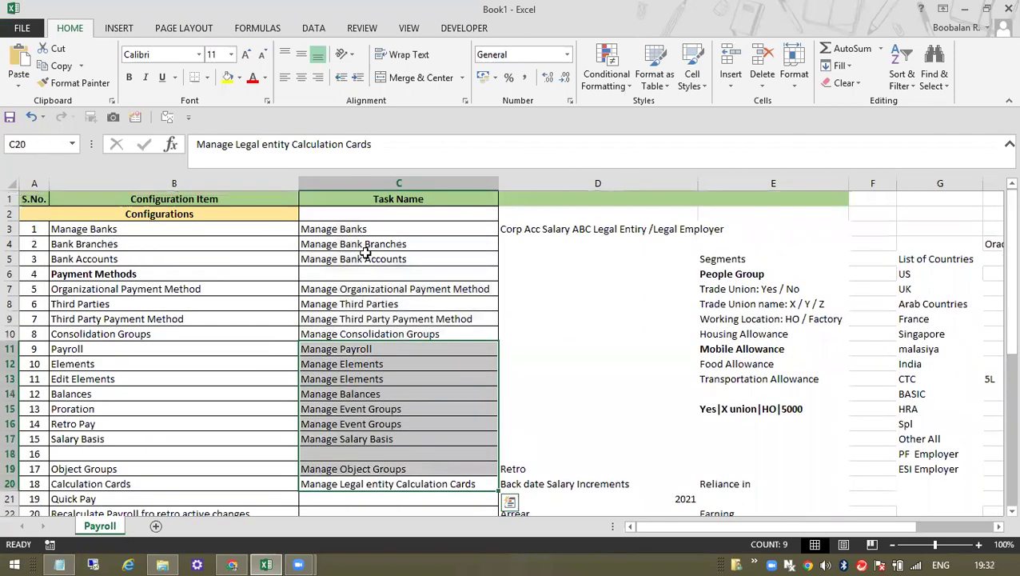
drag(358, 228, 378, 483)
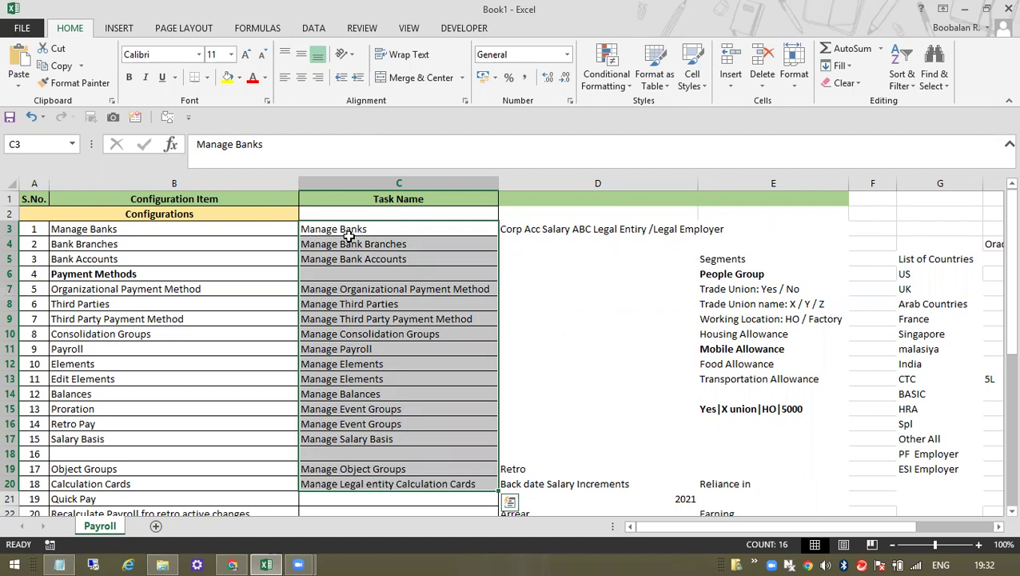
Switch to Oracle Fusion, close the Organization Payment Methods task and open the user settings from the home page, then return to Excel.
click(232, 565)
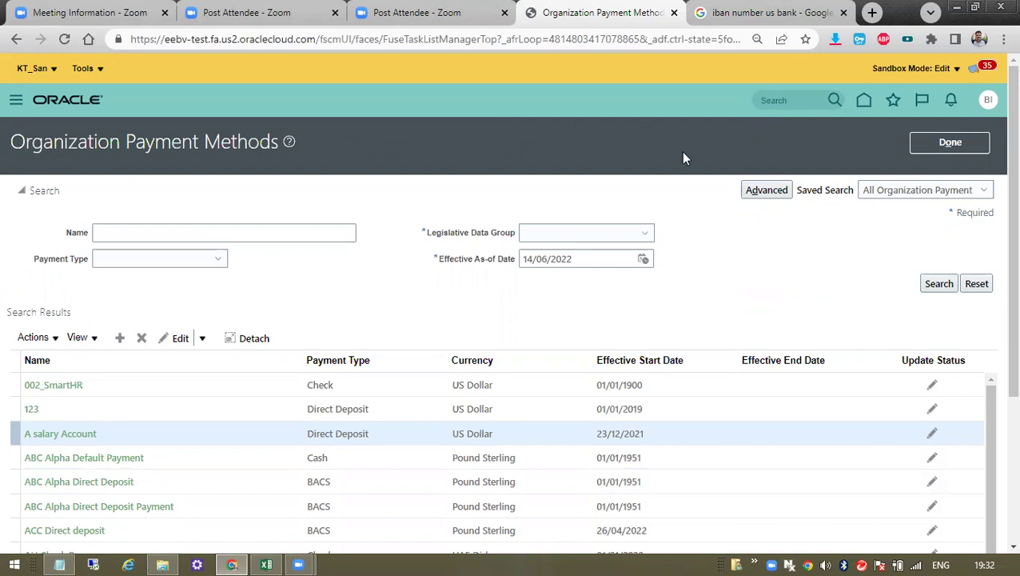
click(924, 142)
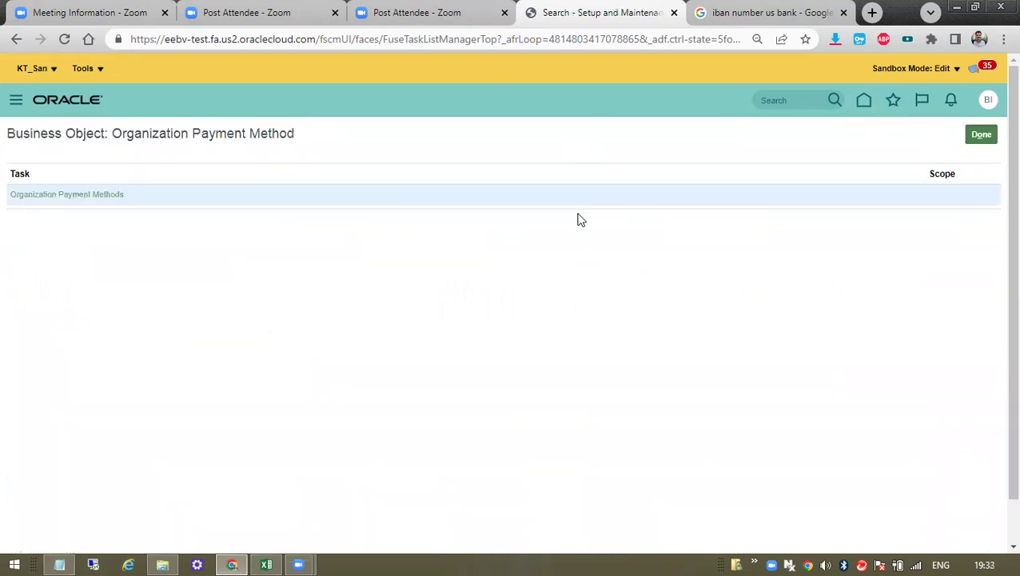
click(863, 102)
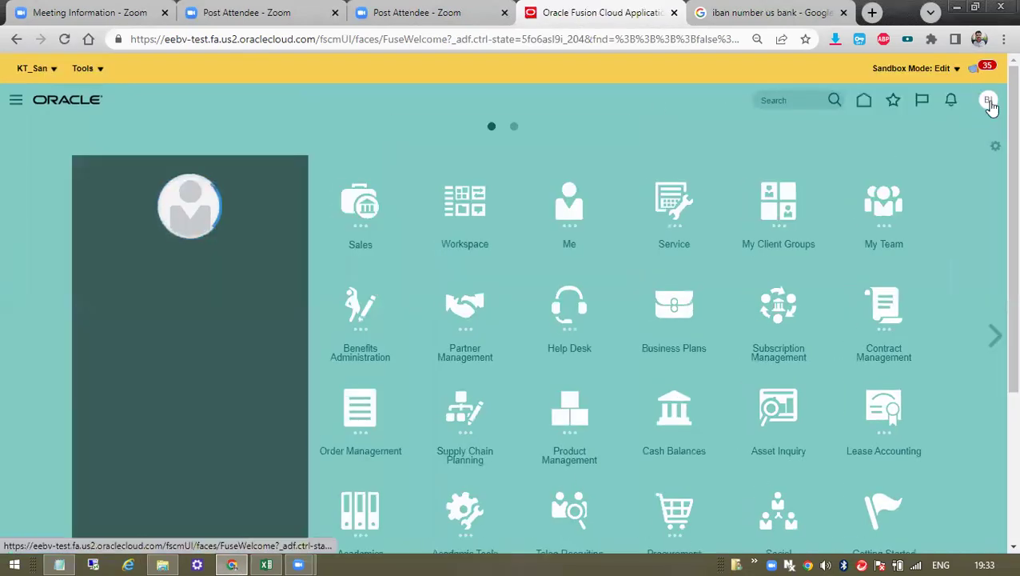
click(990, 101)
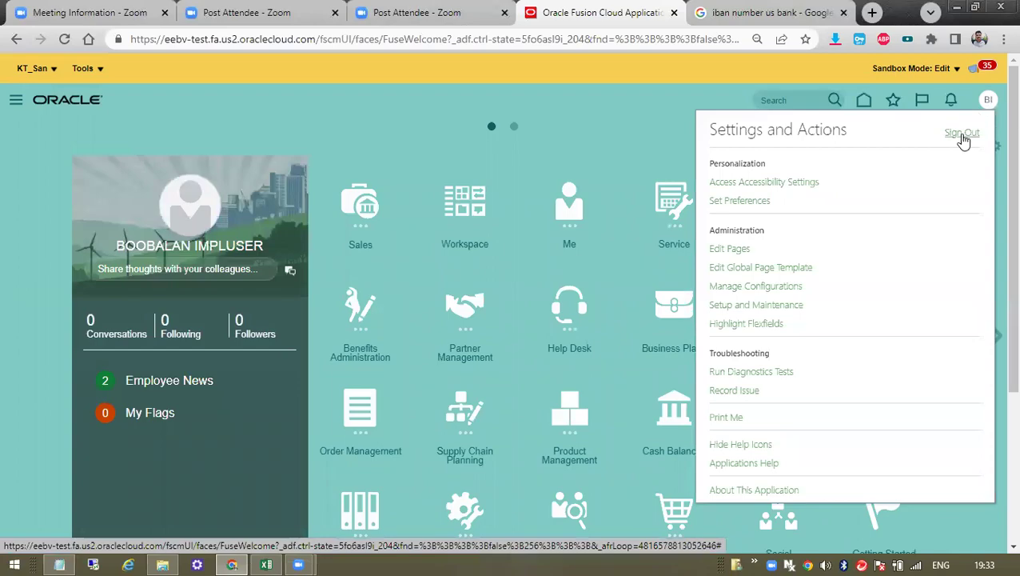
key(alt+Tab)
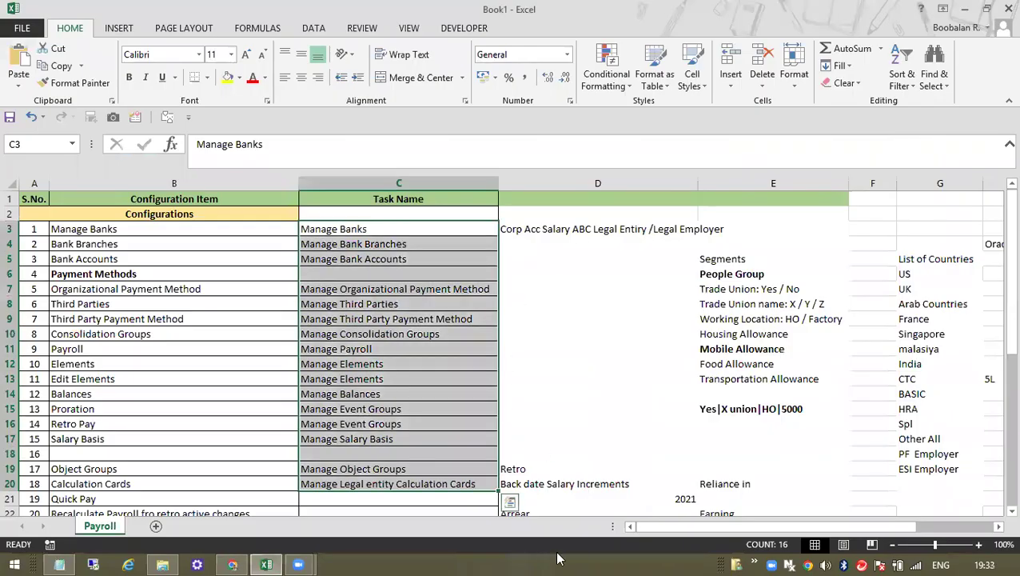